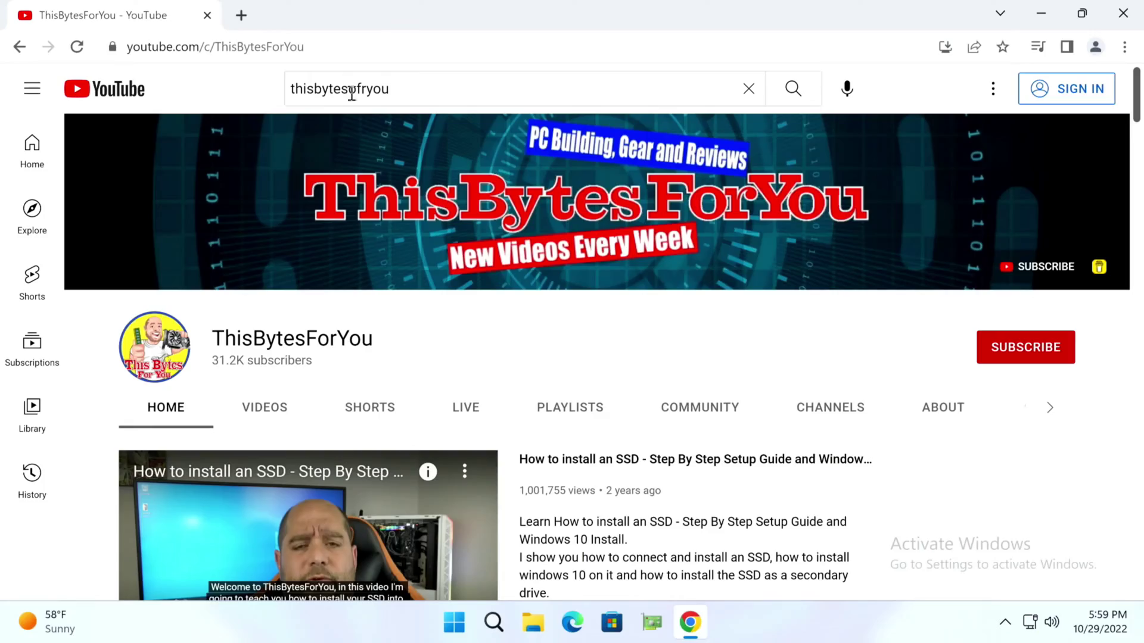
Navigate gigabyte.com to the GeForce RTX 4090 GAMING OC 24G support downloads.
left_click(355, 39)
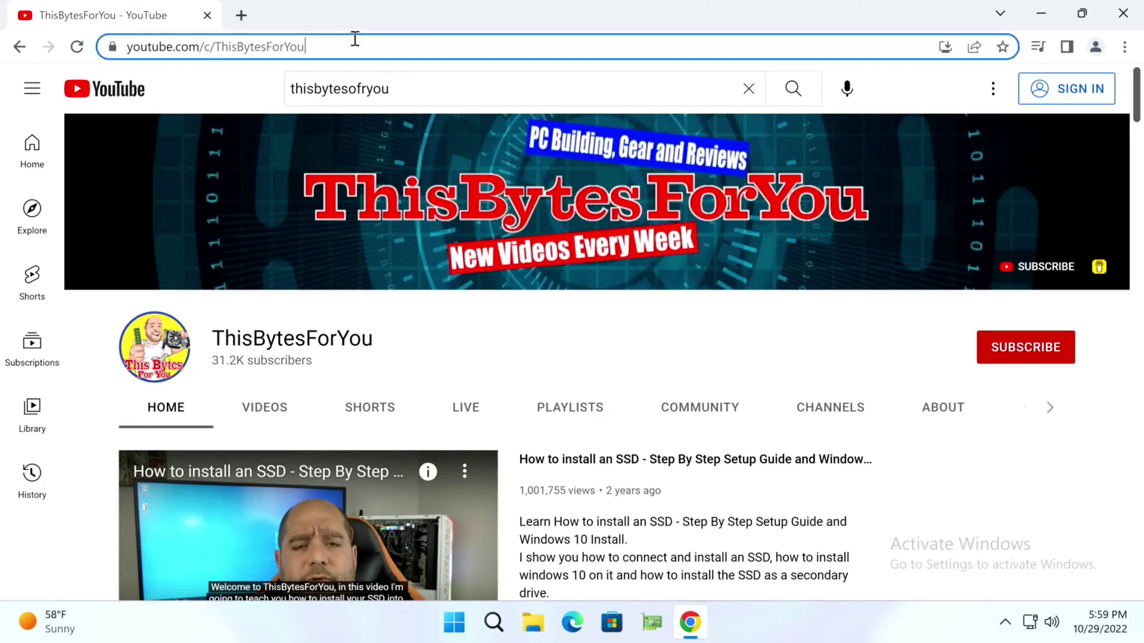
type("gi")
key("Return")
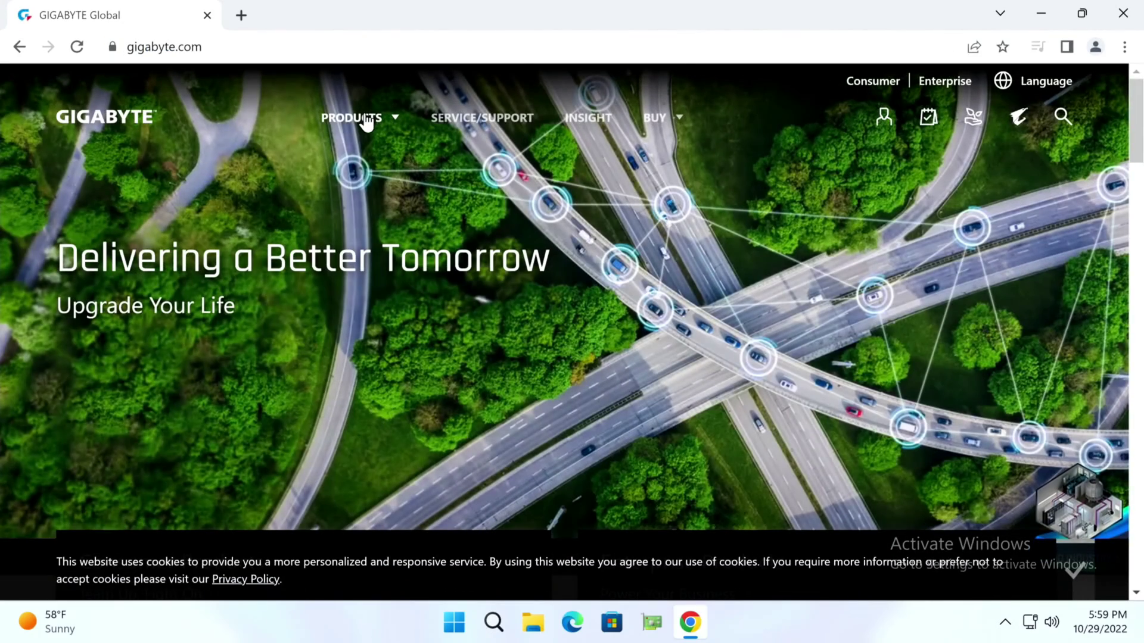
left_click(366, 123)
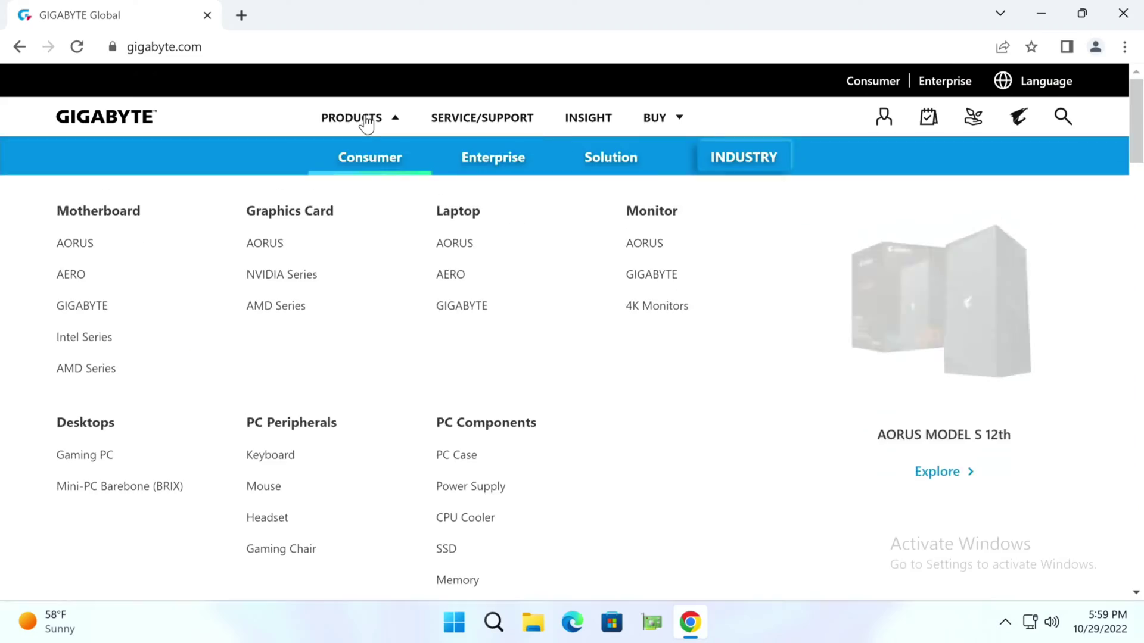
left_click(295, 284)
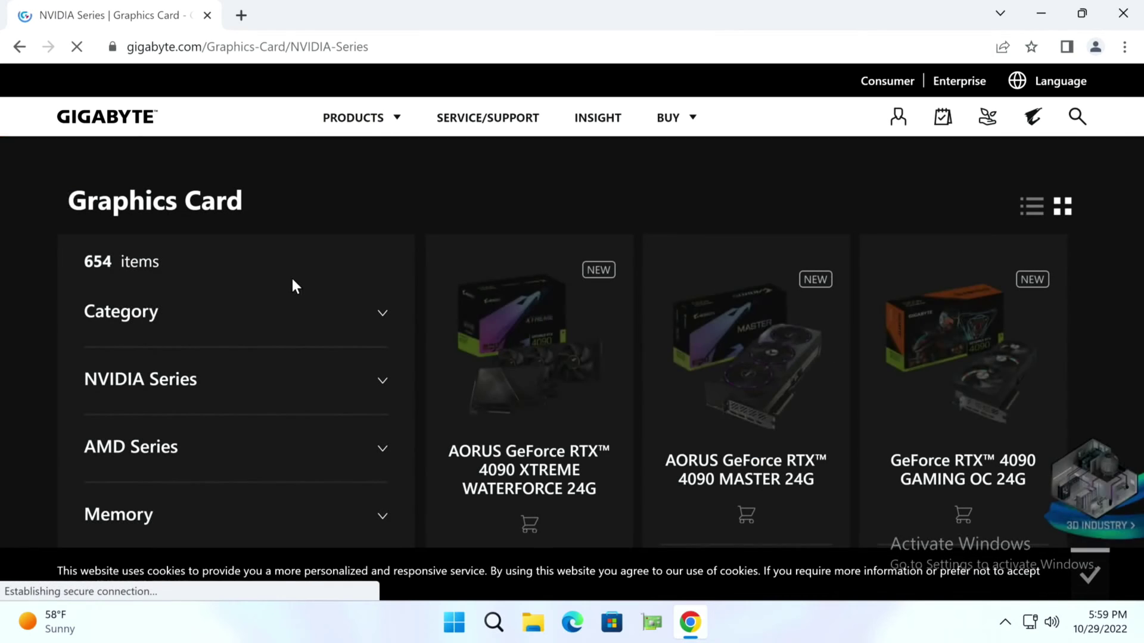
left_click(946, 420)
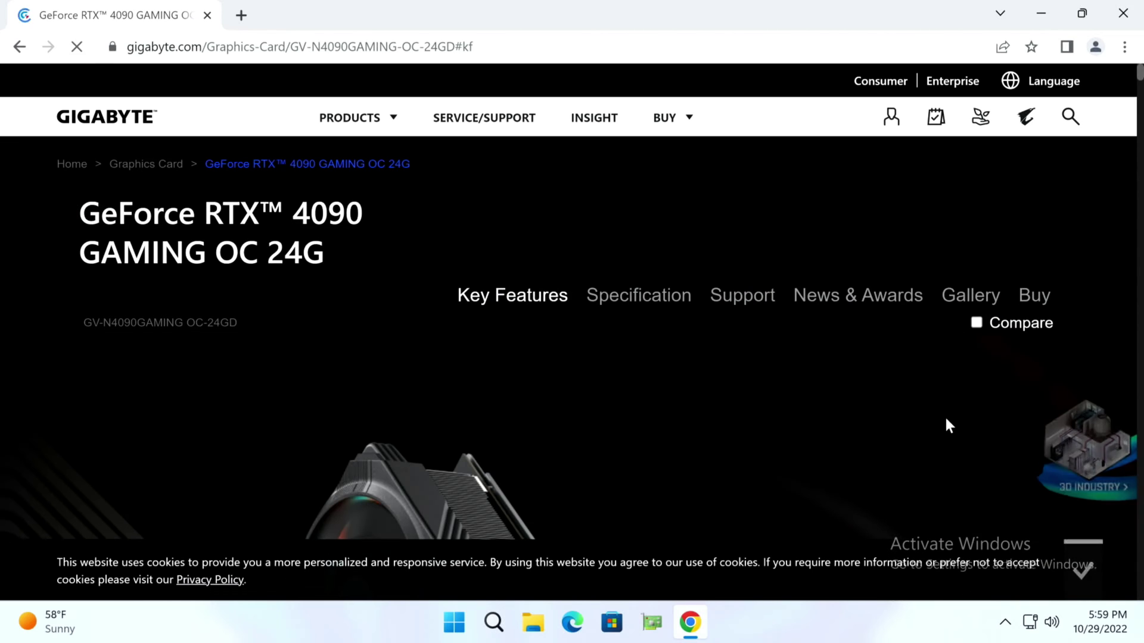
left_click(749, 296)
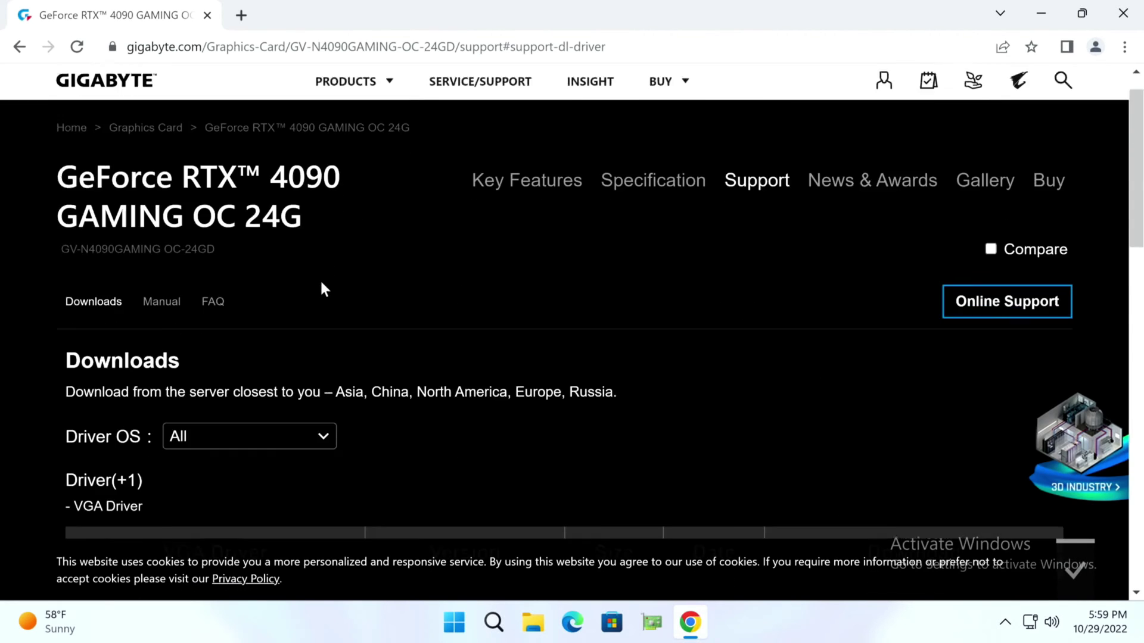
scroll(179, 278, "down", 3)
scroll(79, 398, "down", 2)
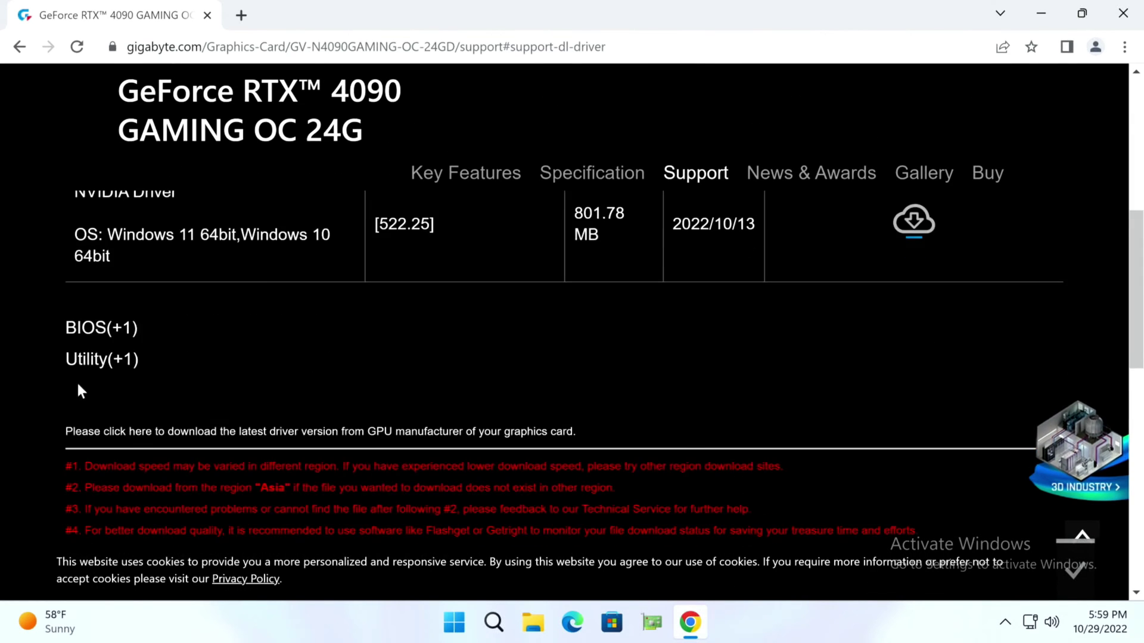
Download the GIGABYTE Control Center utility and show the archive in its folder.
left_click(97, 329)
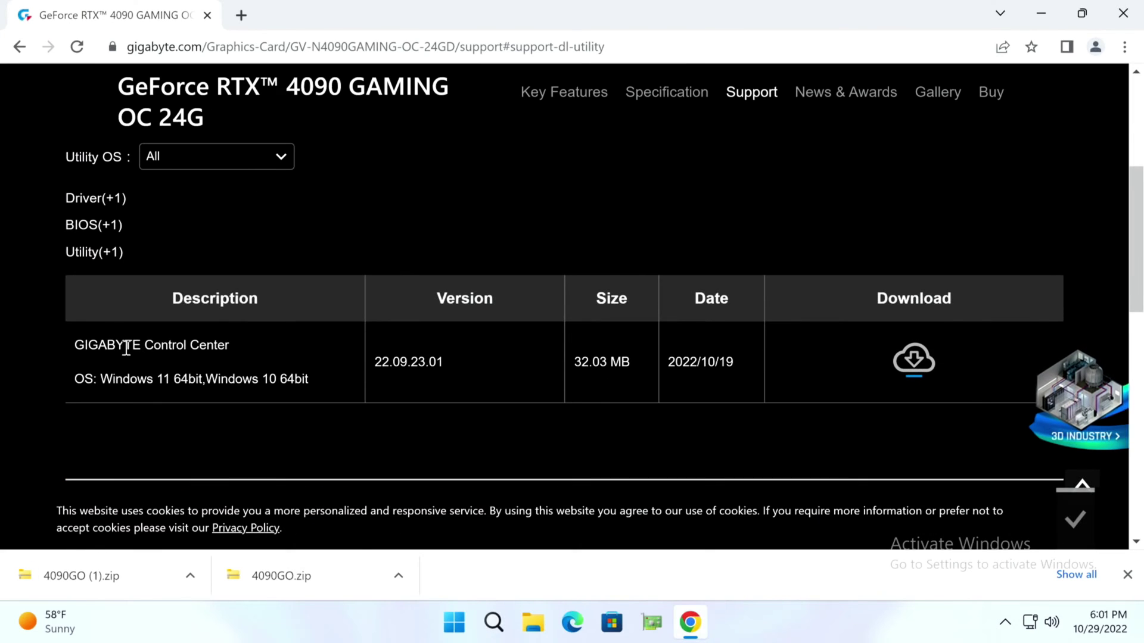
left_click_drag(71, 341, 248, 345)
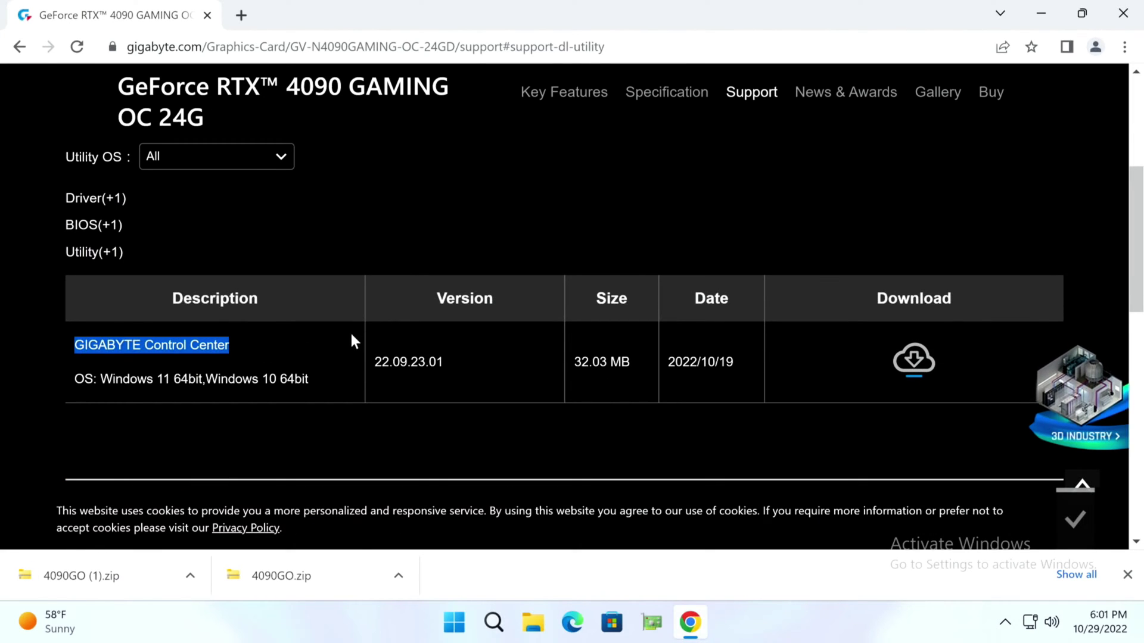
left_click(913, 360)
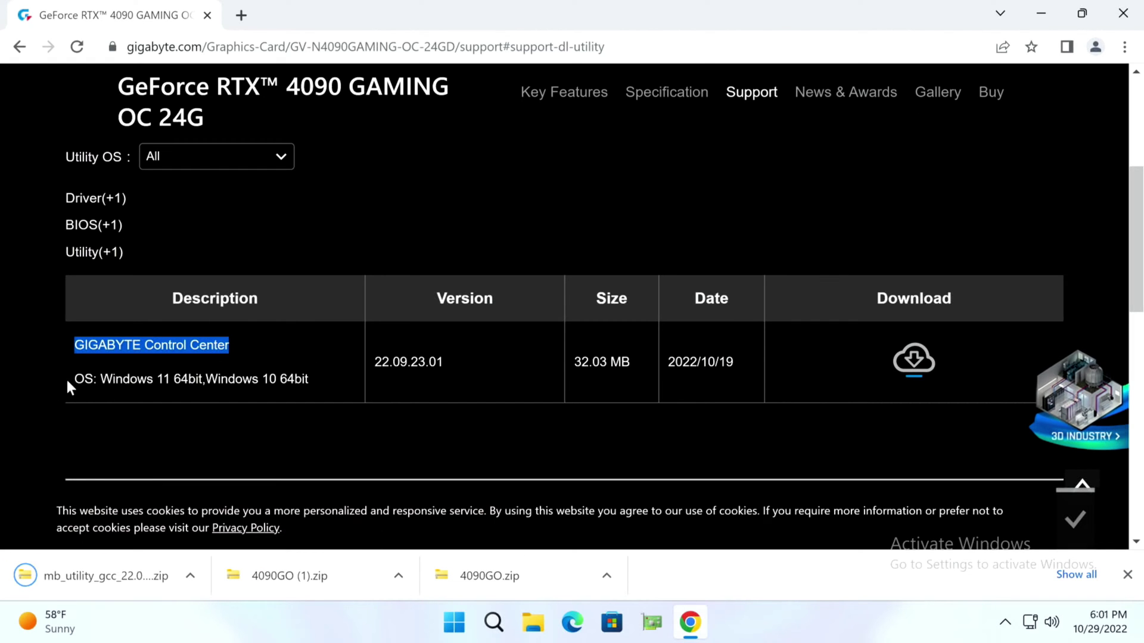
left_click_drag(101, 379, 310, 376)
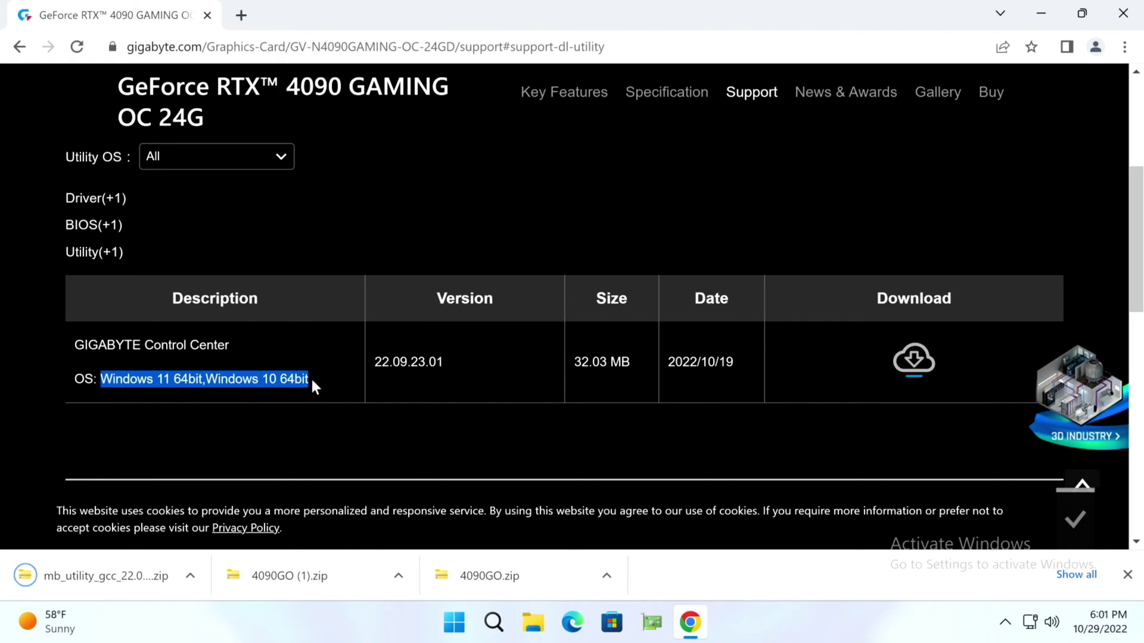
left_click(189, 575)
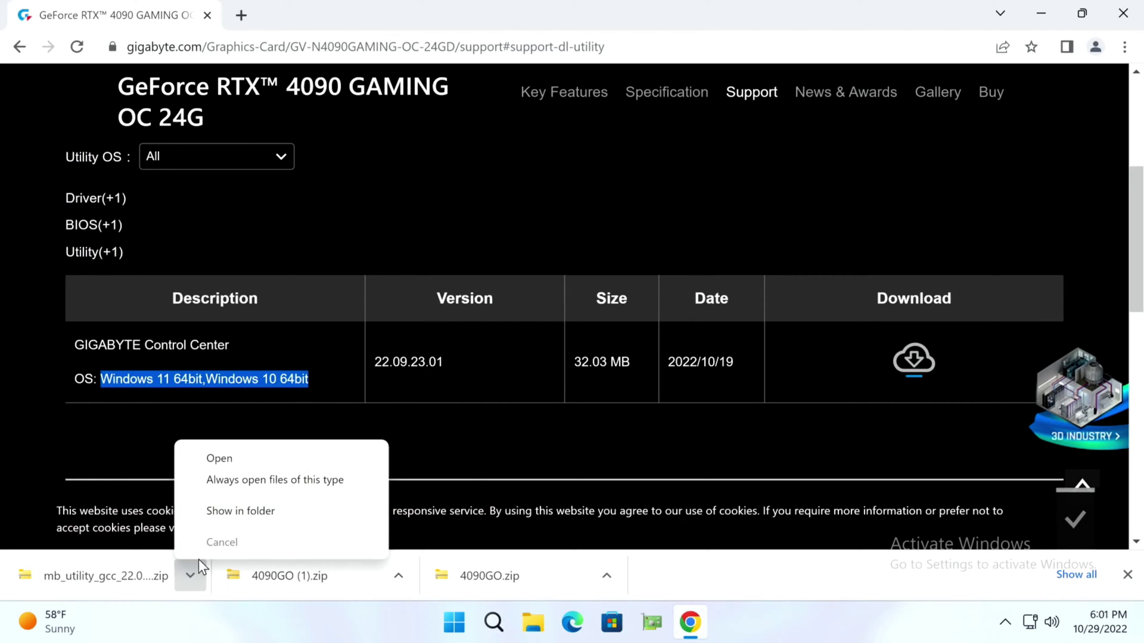
left_click(232, 457)
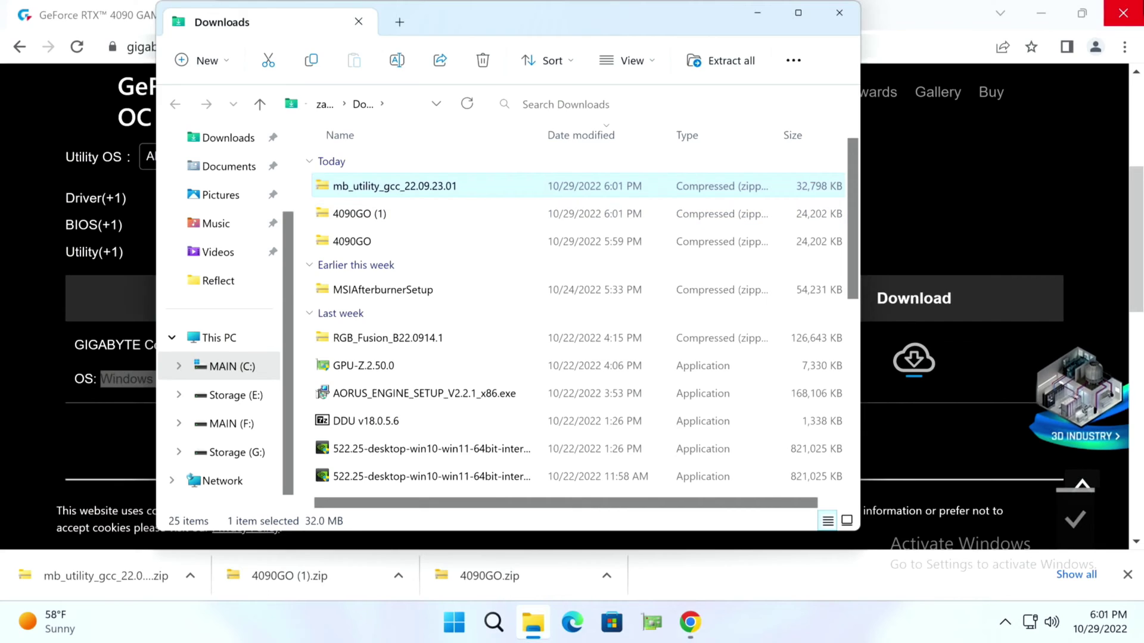
Close Chrome, open the mb_utility_gcc_22.09.23.01 archive and run the Control Center installer.
left_click(1123, 14)
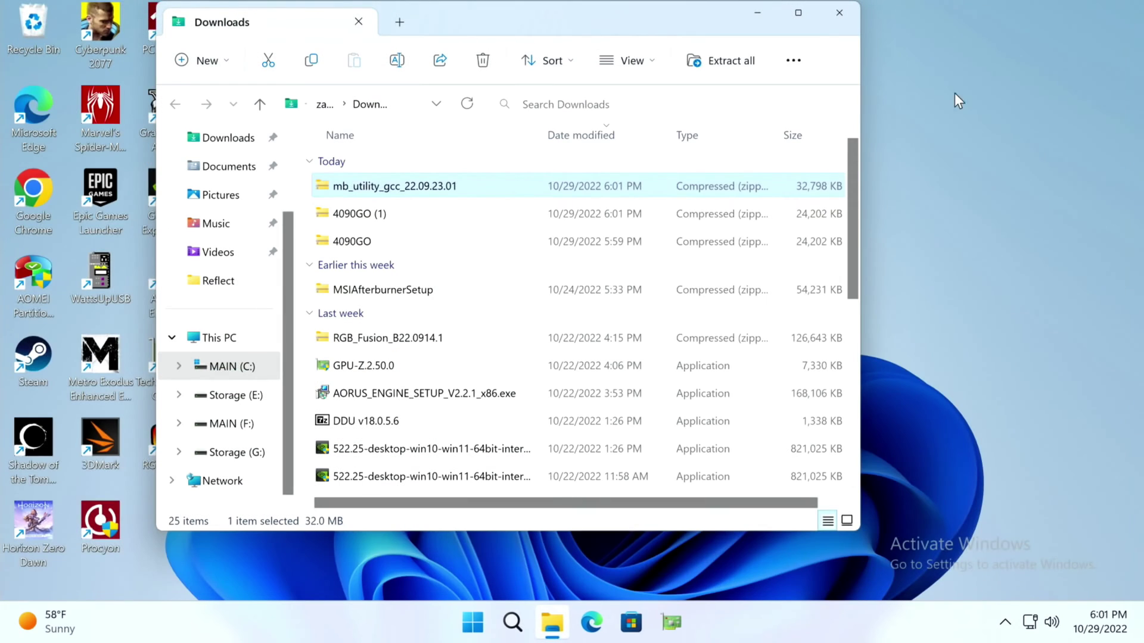
double_click(356, 190)
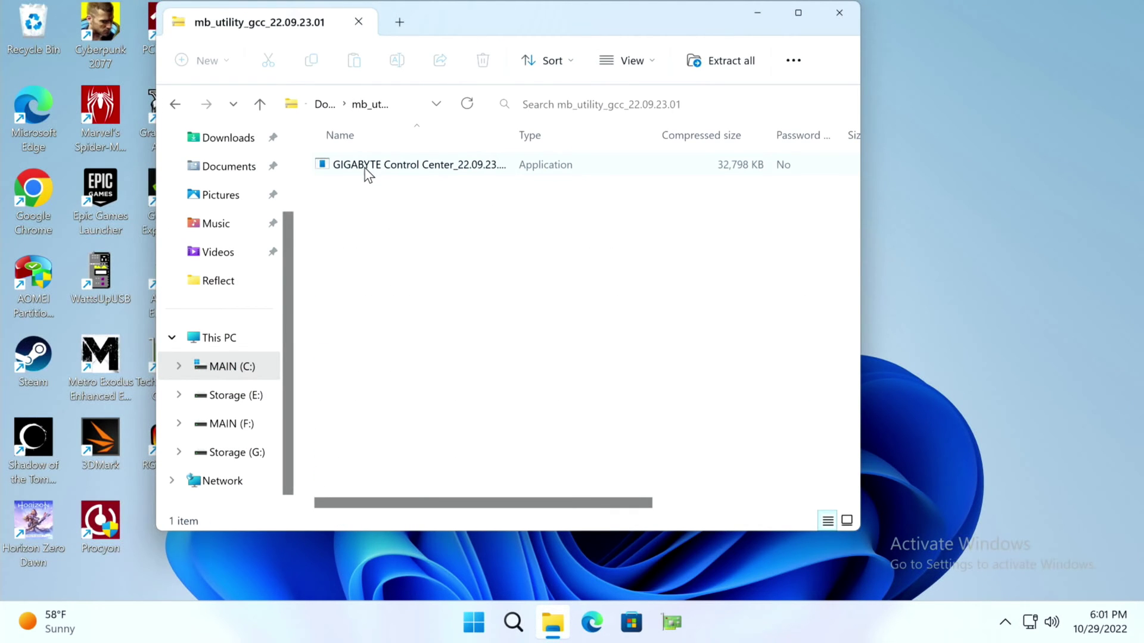
double_click(365, 171)
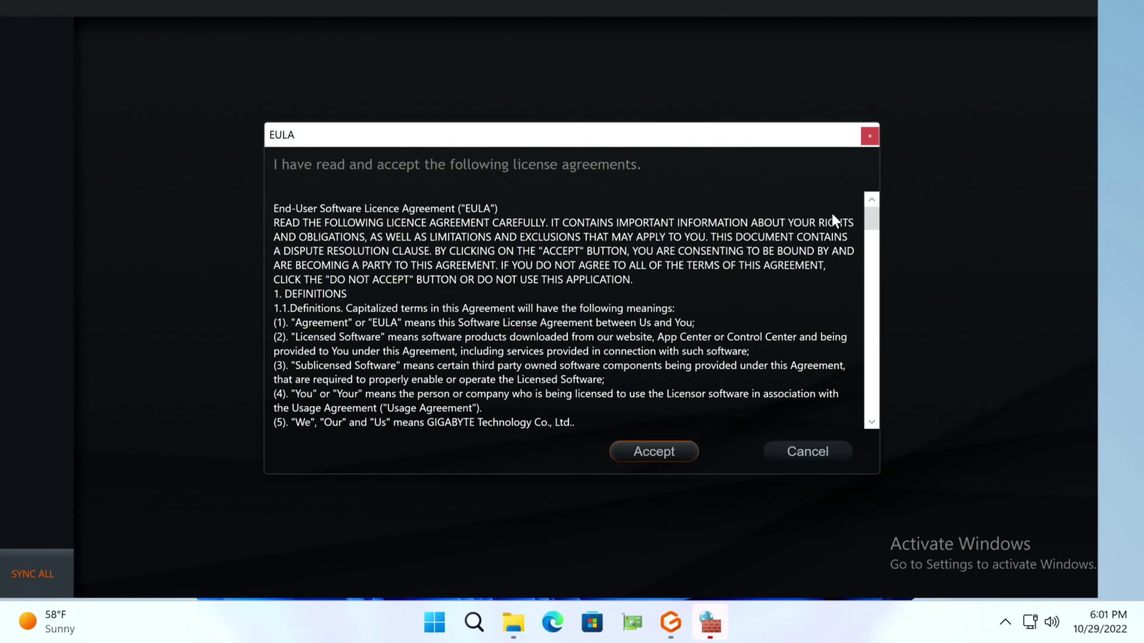
left_click_drag(865, 214, 853, 420)
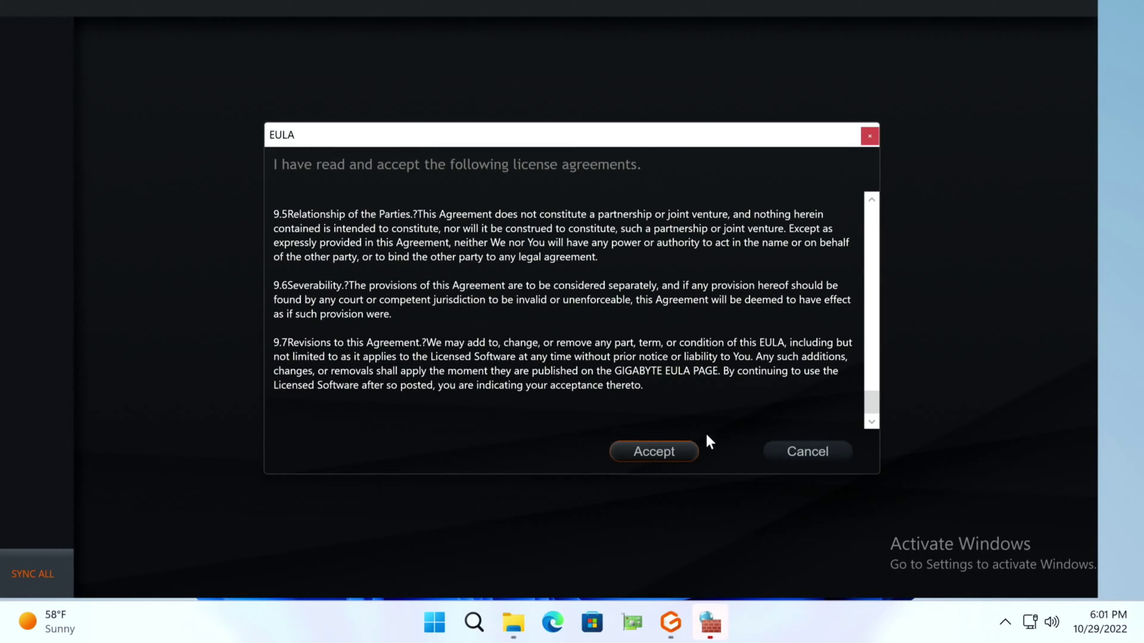
Accept the license agreement and install the RGB Fusion and VGA tool updates.
left_click(651, 453)
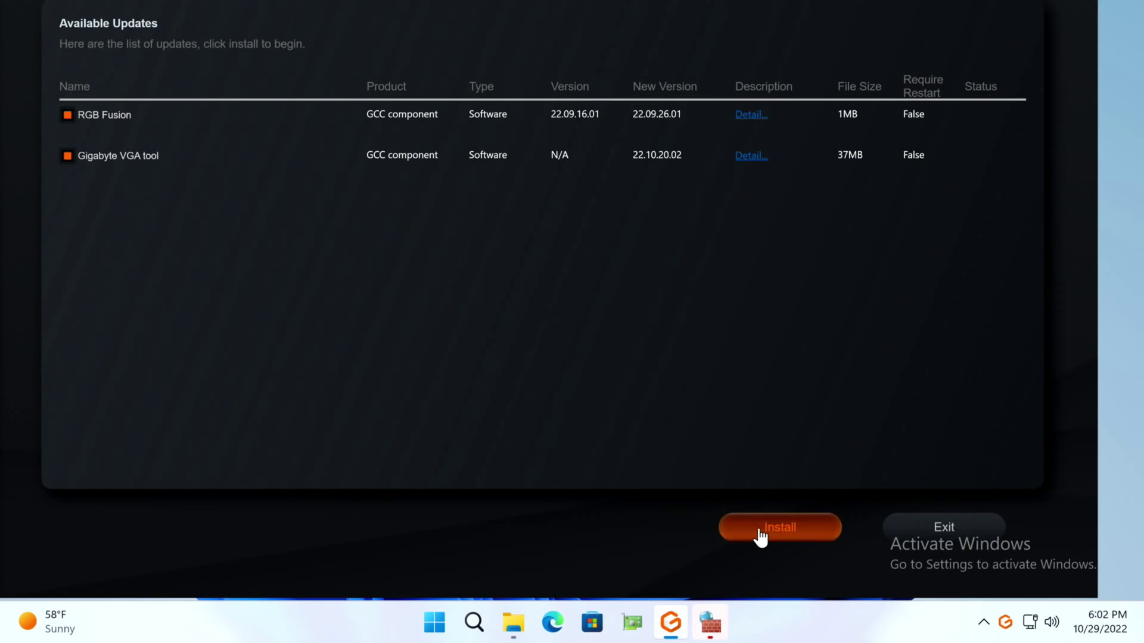
left_click(758, 534)
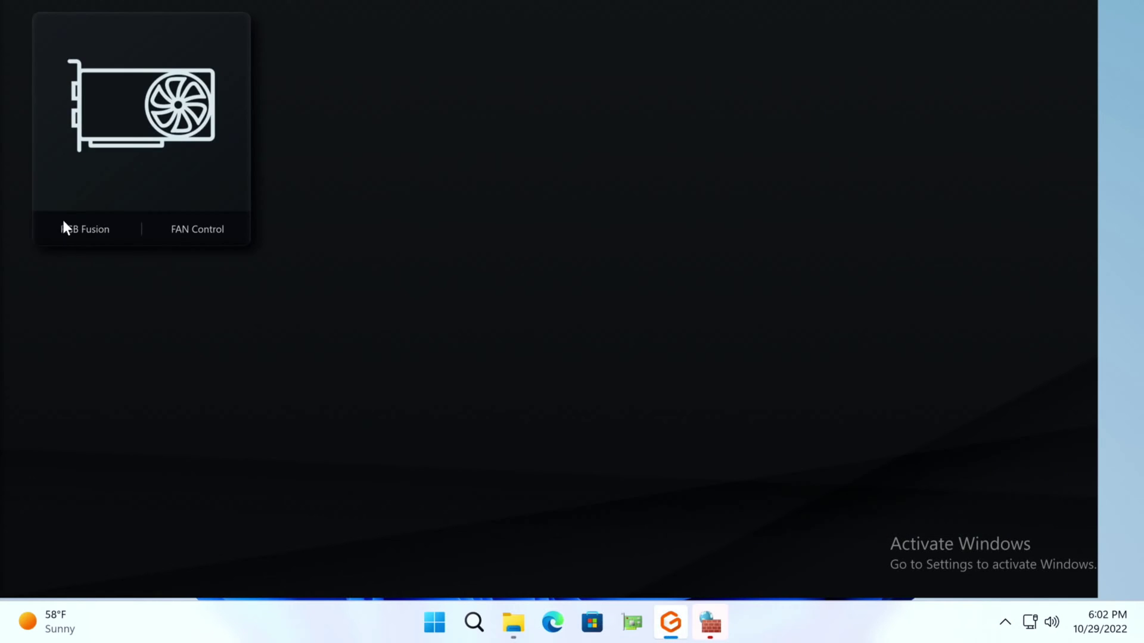
Browse the RGB Fusion, fan control, performance, file drop and updates pages.
left_click(94, 231)
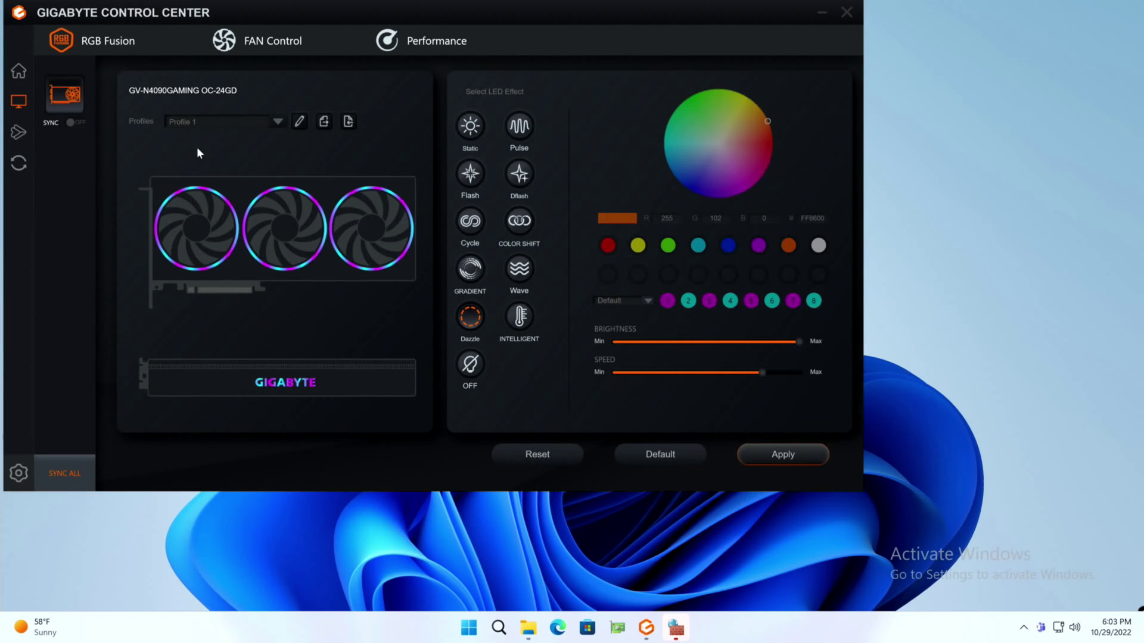
left_click(229, 49)
left_click(418, 40)
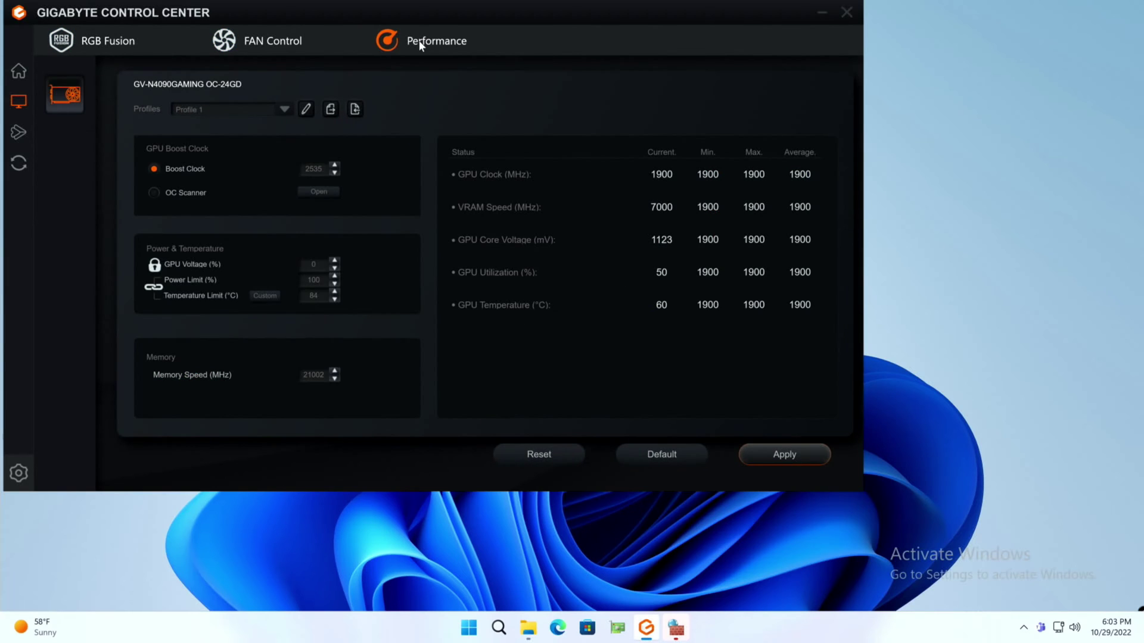
left_click_drag(407, 11, 598, 59)
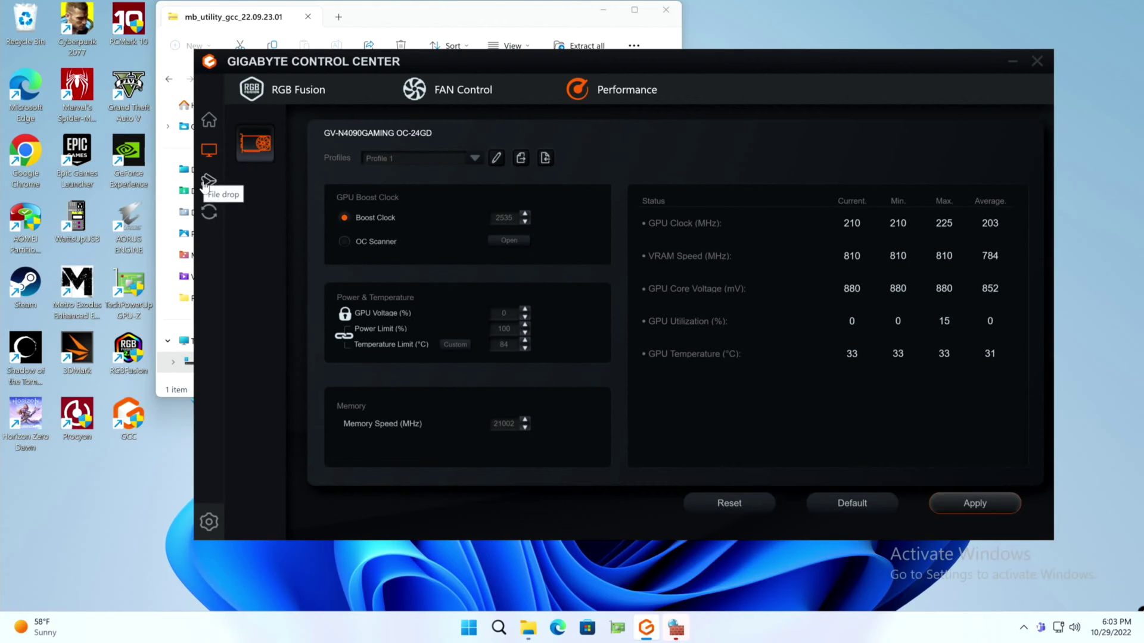
left_click(208, 182)
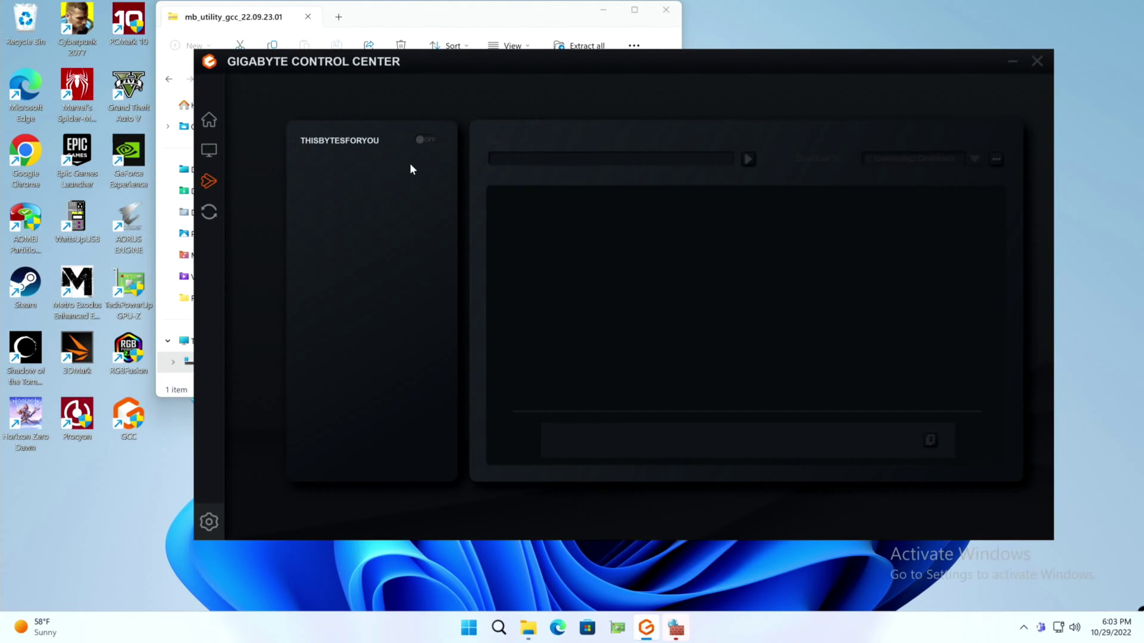
left_click(207, 215)
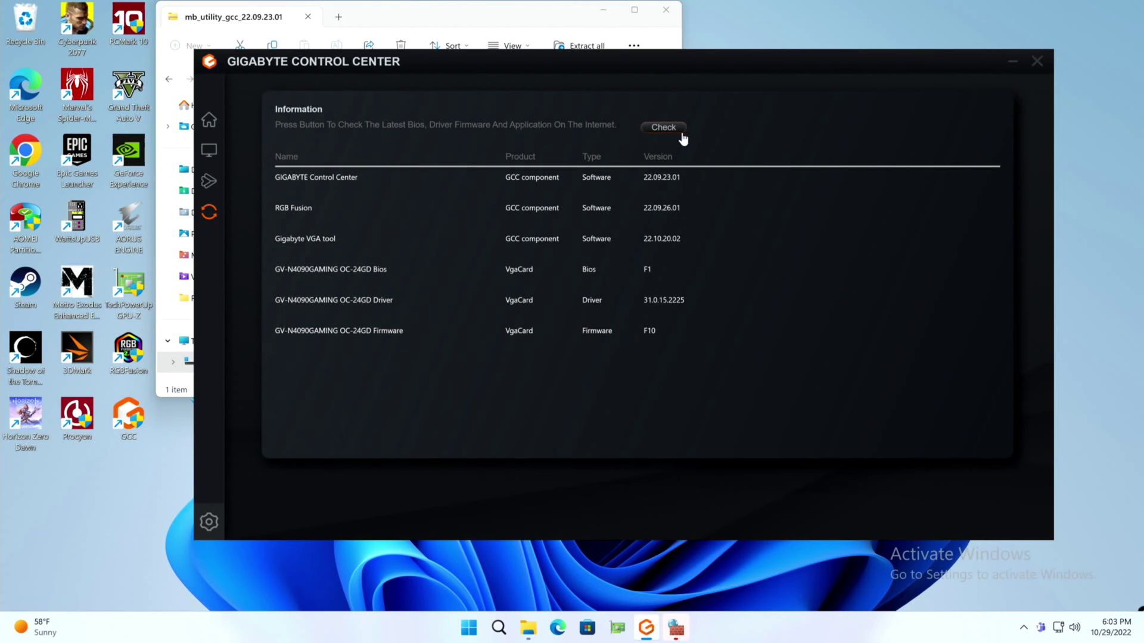
Check for updates, view settings and the card's fan control, then close Control Center.
left_click(679, 132)
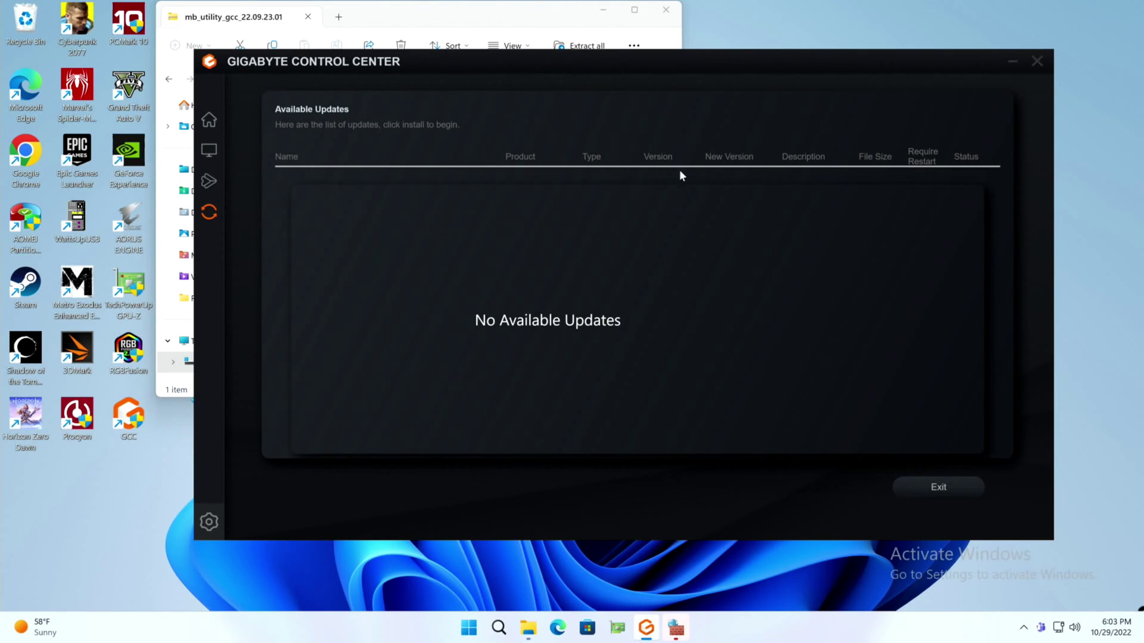
left_click(910, 490)
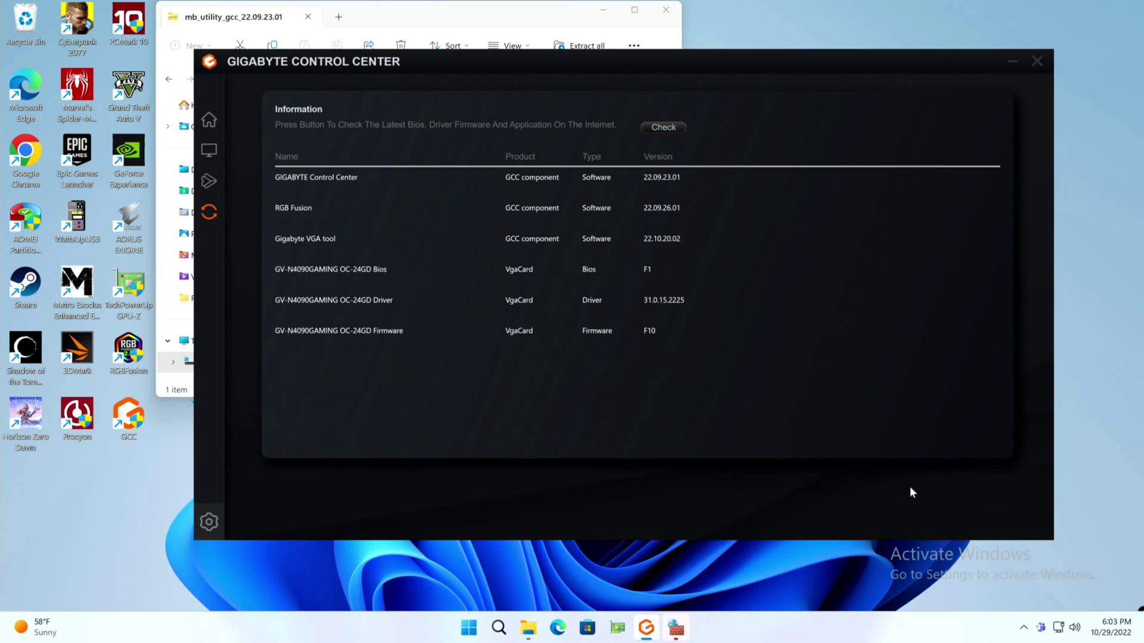
left_click(205, 527)
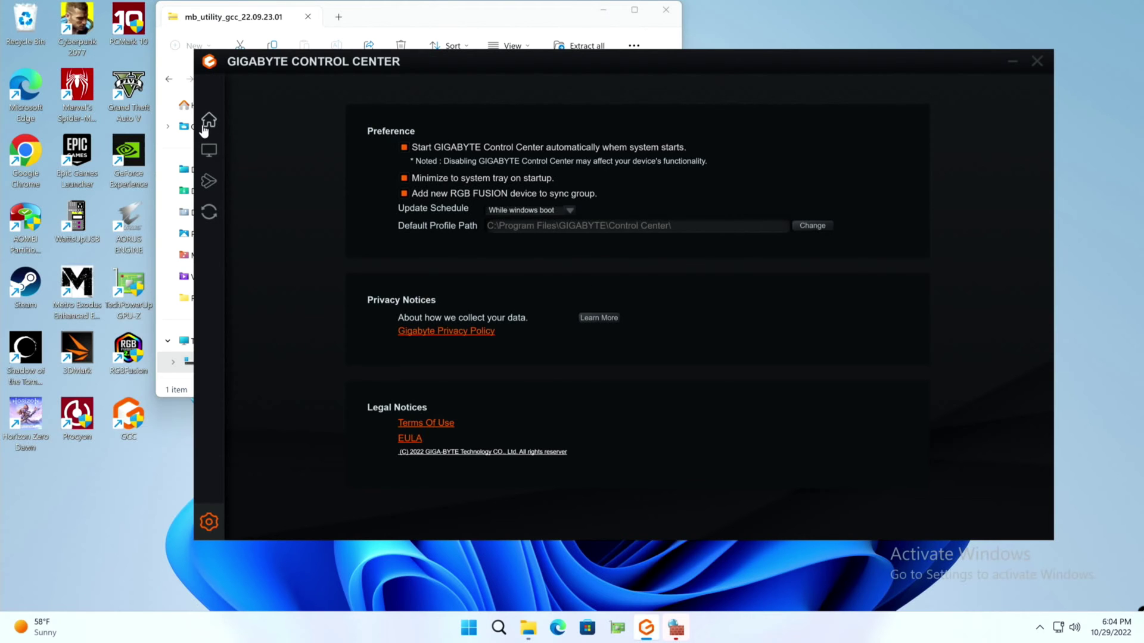
left_click(206, 123)
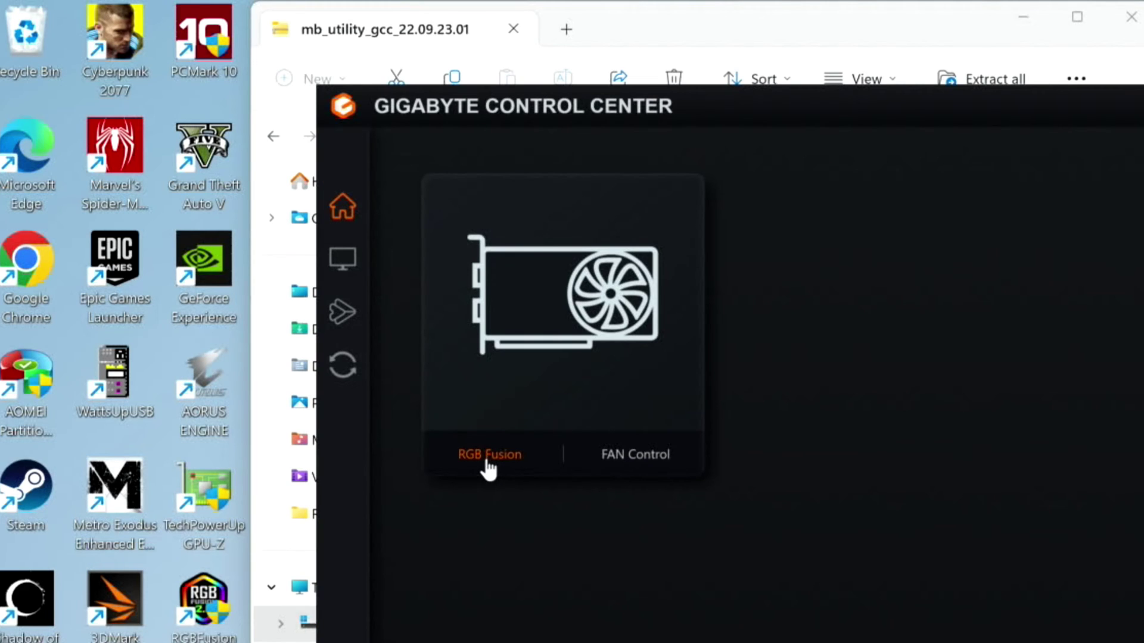
left_click(637, 456)
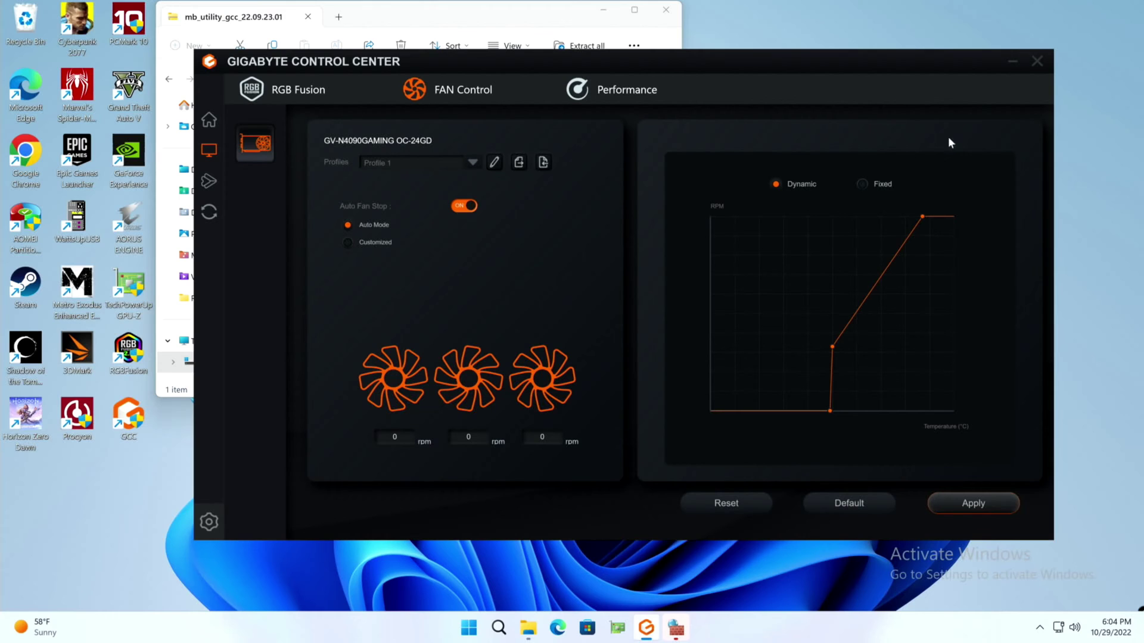
left_click(1038, 60)
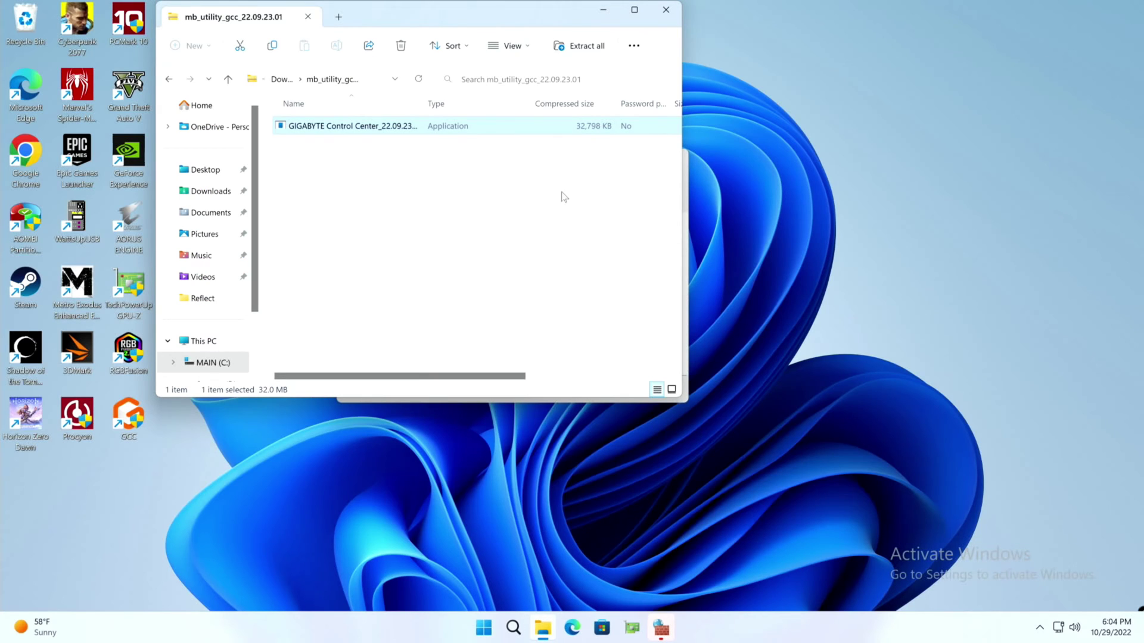
Copy the 4090GO folder out of its archive and paste it into Downloads.
key("alt+Left")
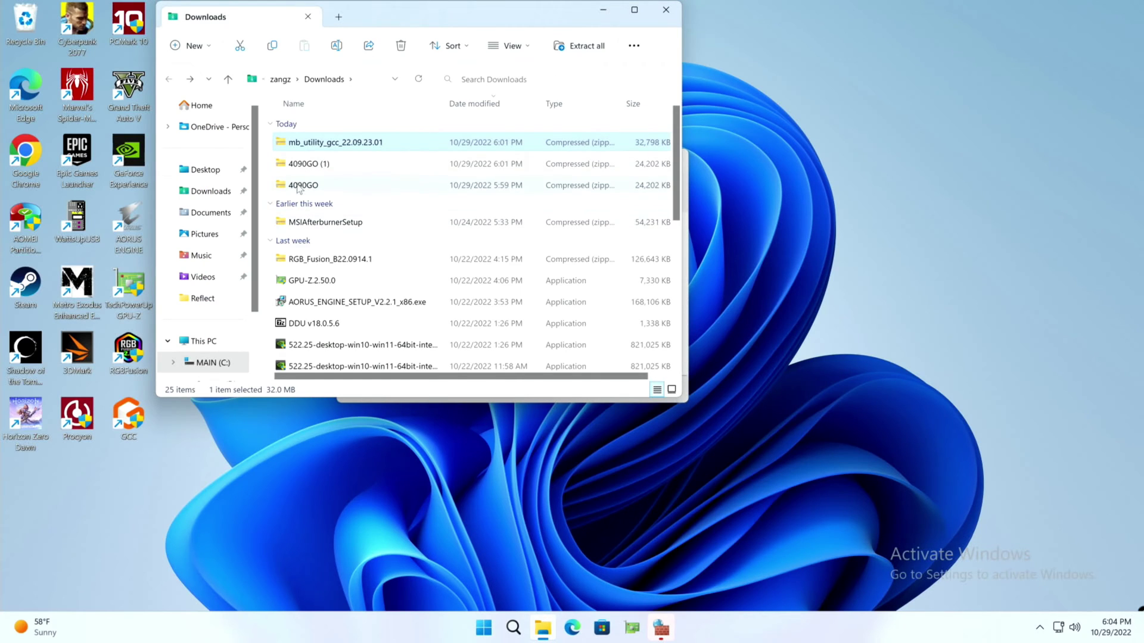
double_click(299, 186)
right_click(303, 127)
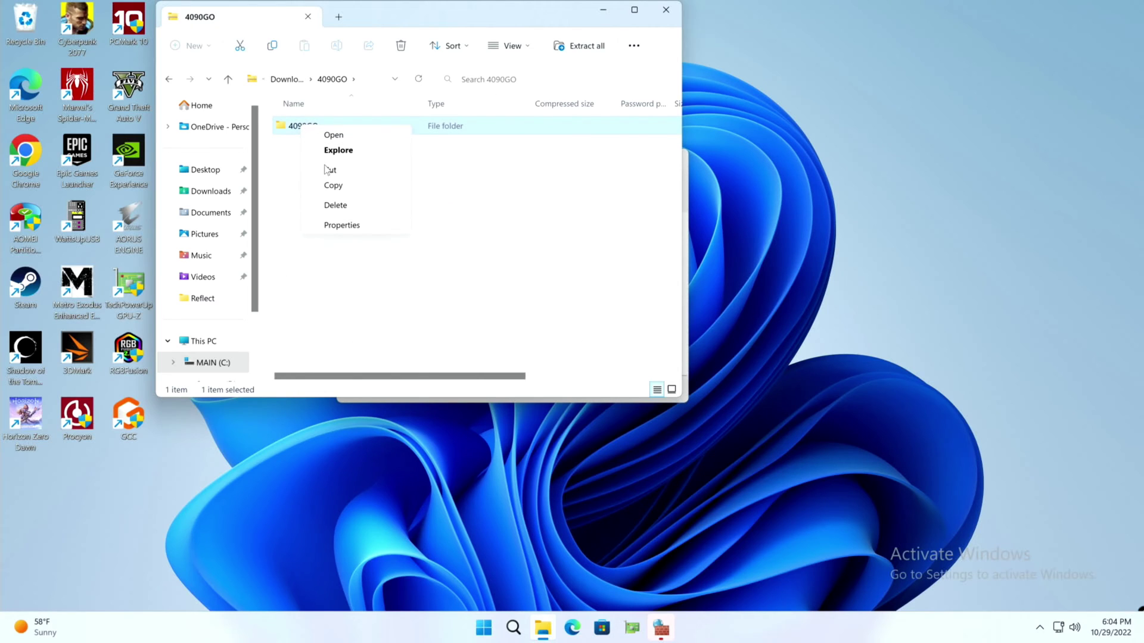
left_click(330, 185)
key("alt+Left")
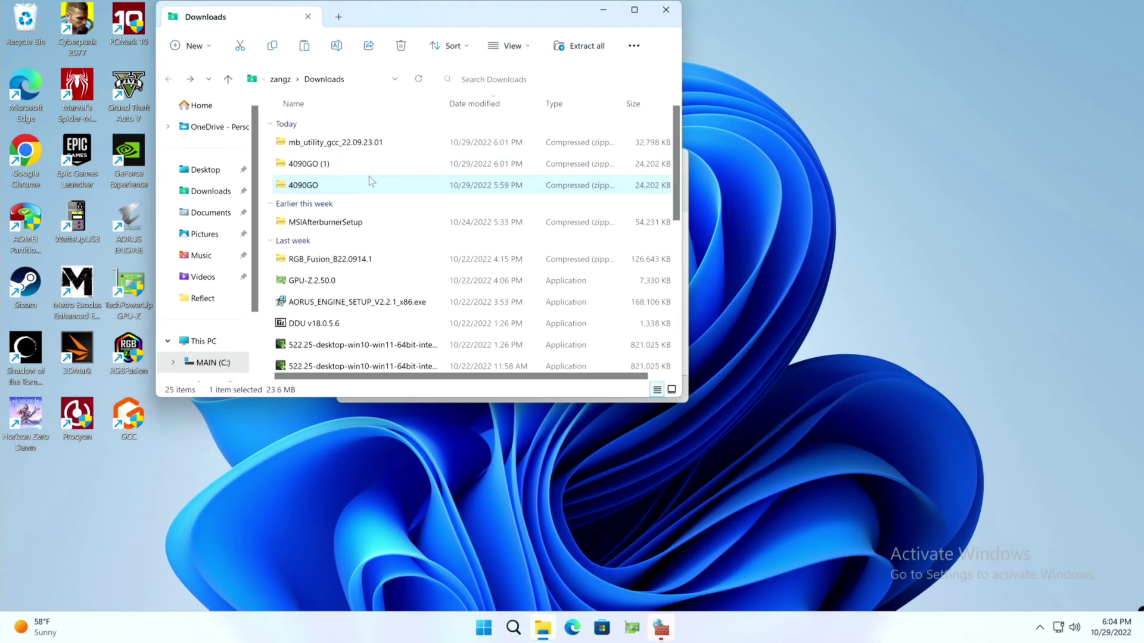
left_click(673, 375)
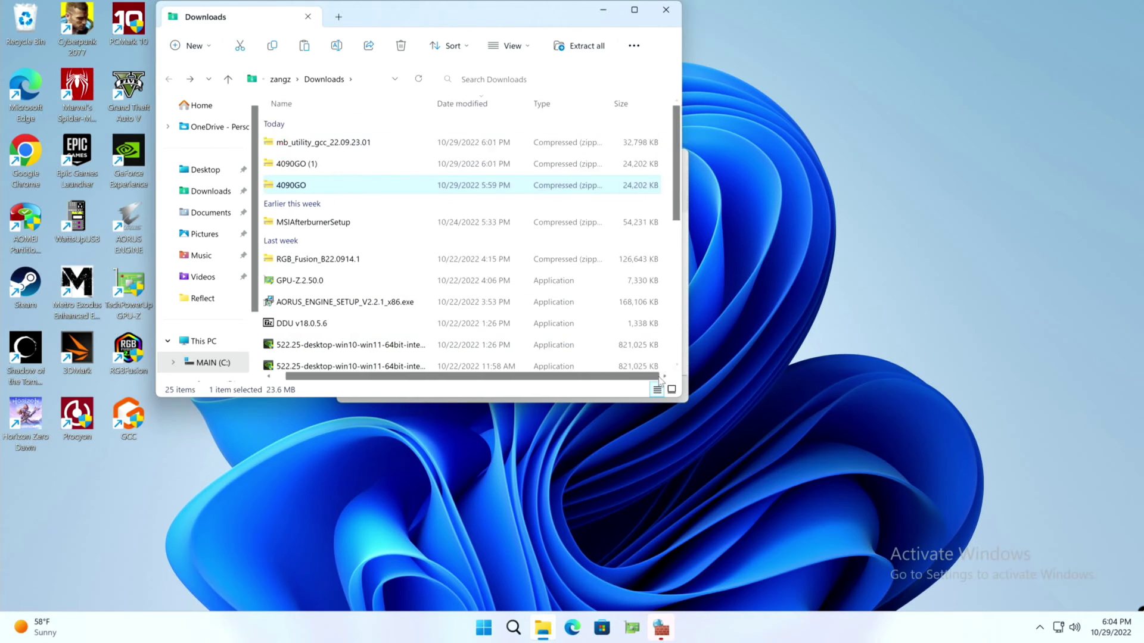
right_click(674, 187)
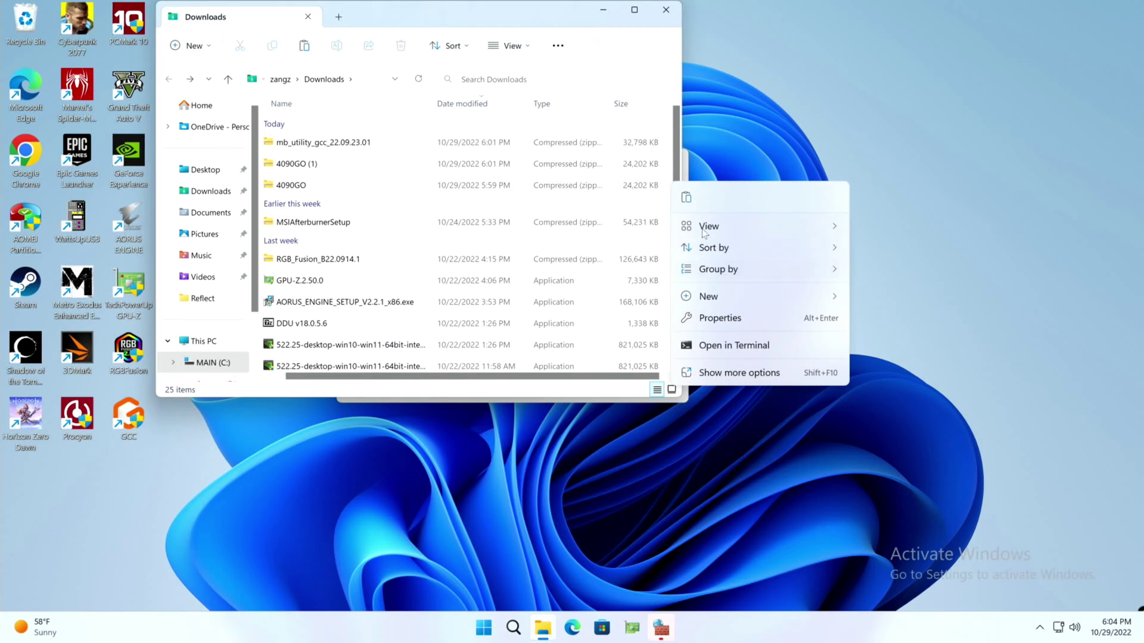
left_click(687, 199)
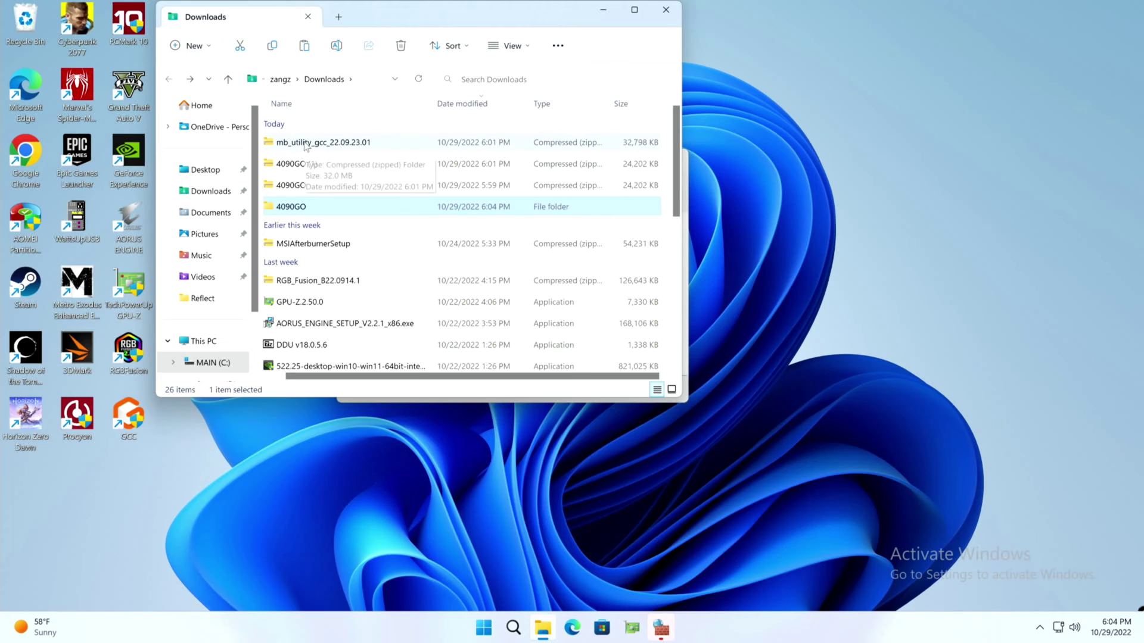
Open the extracted 4090GO folder's tool subfolder and its Readme.
double_click(304, 145)
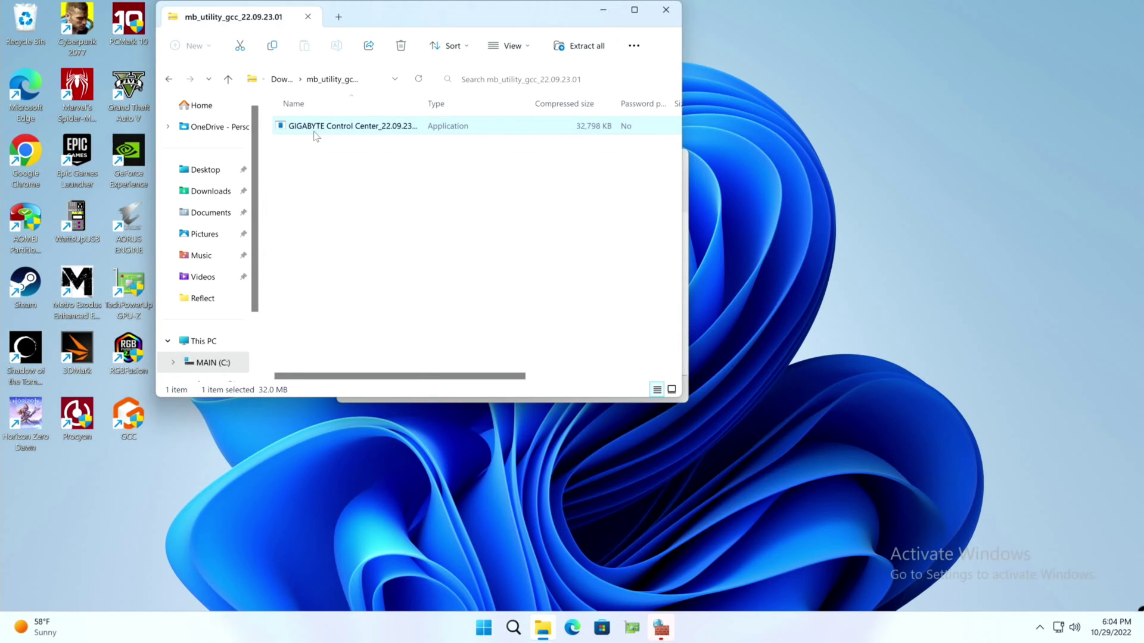
key("alt+Left")
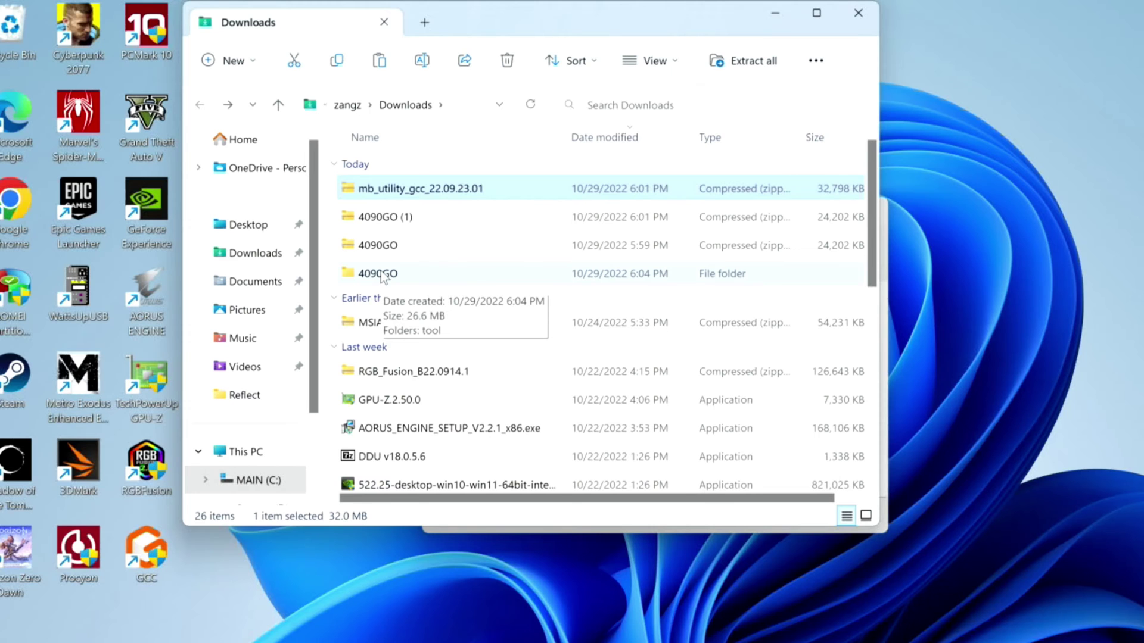
double_click(382, 274)
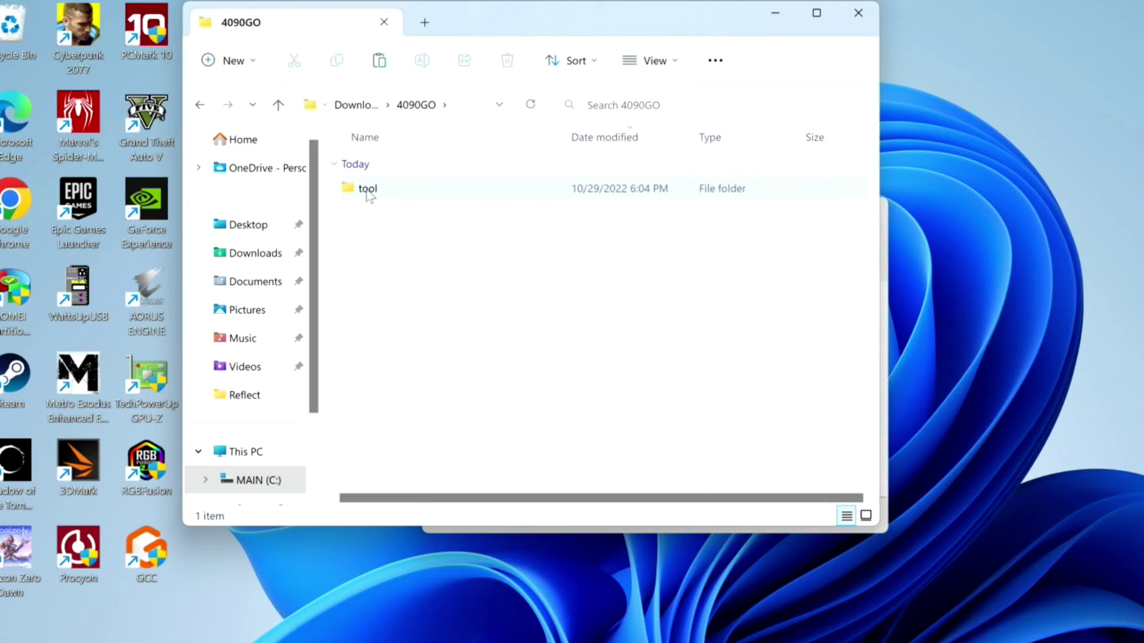
double_click(366, 193)
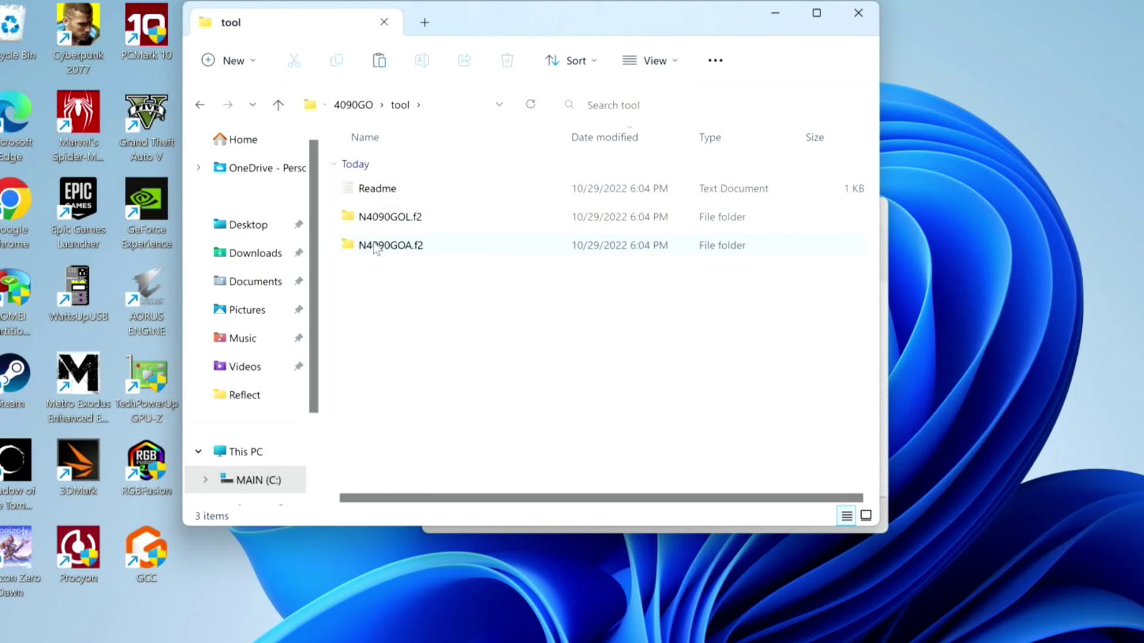
double_click(377, 188)
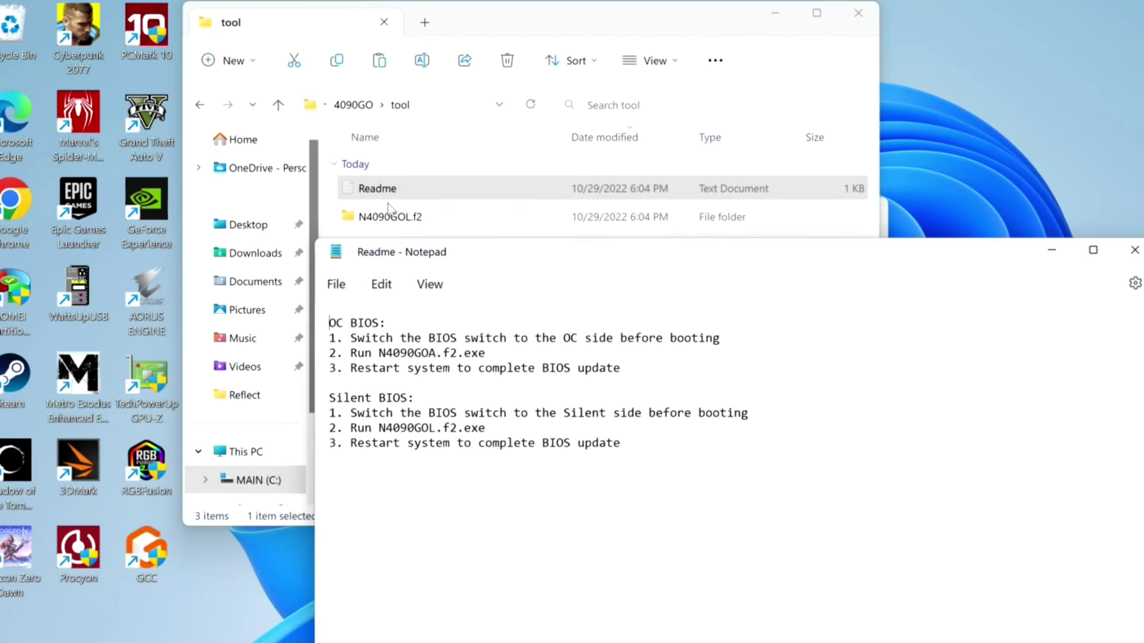
Highlight the OC tool name N4090GOA.f2, the restart step and the Silent BIOS steps in the Readme.
left_click_drag(378, 353, 456, 353)
left_click_drag(350, 369, 620, 368)
left_click_drag(350, 413, 704, 413)
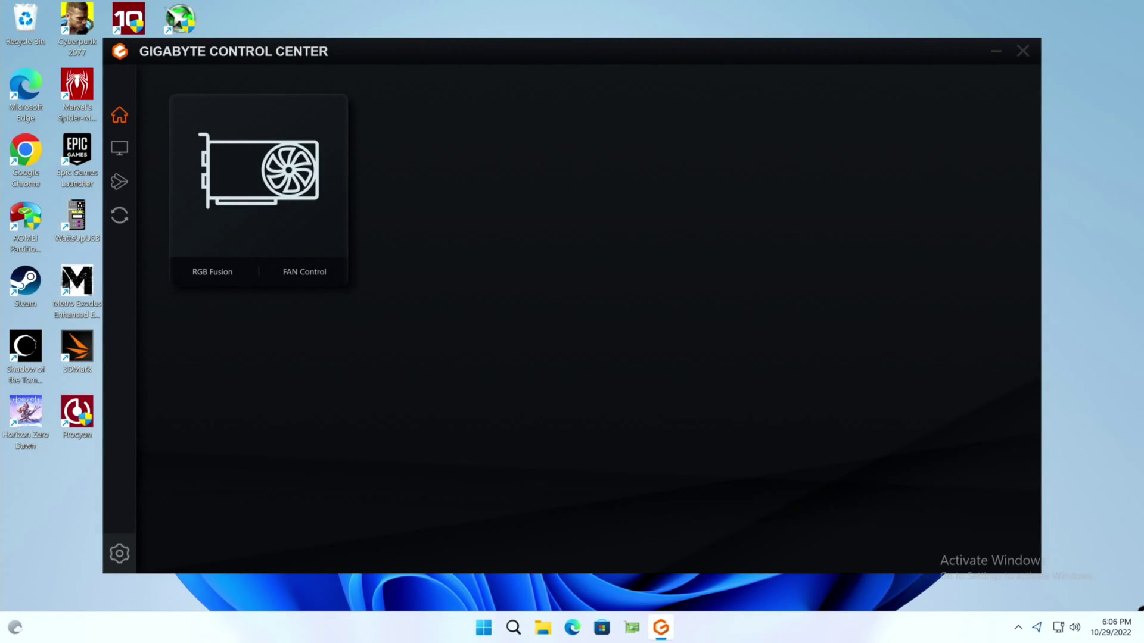
Close Control Center and browse File Explorer to Downloads > 4090GO > tool.
left_click(1023, 52)
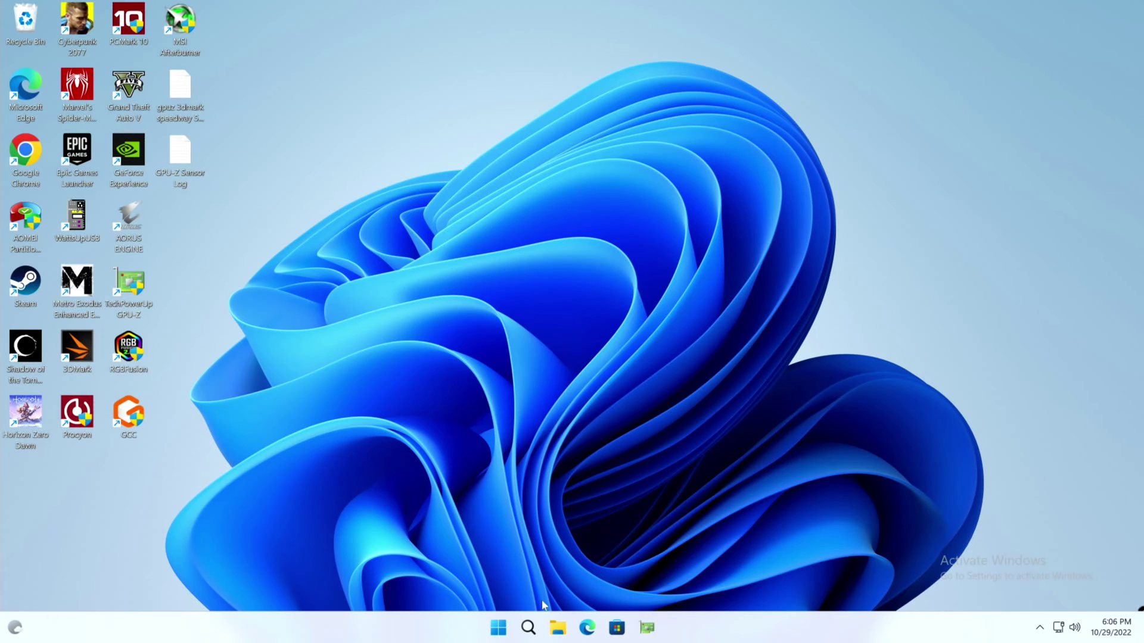
left_click(558, 627)
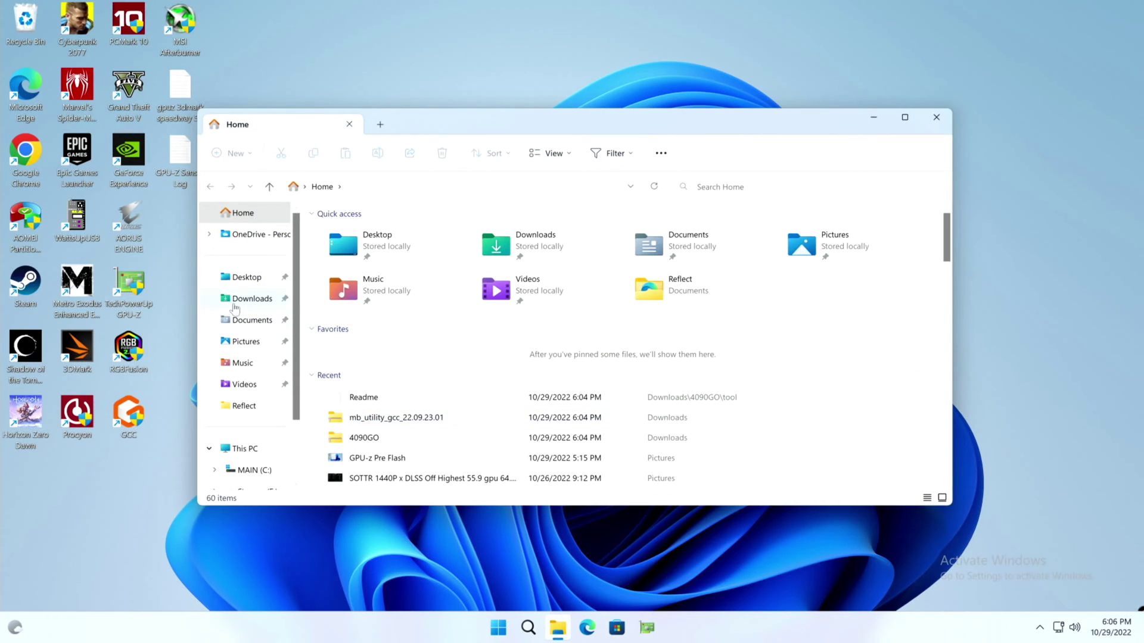
left_click(241, 301)
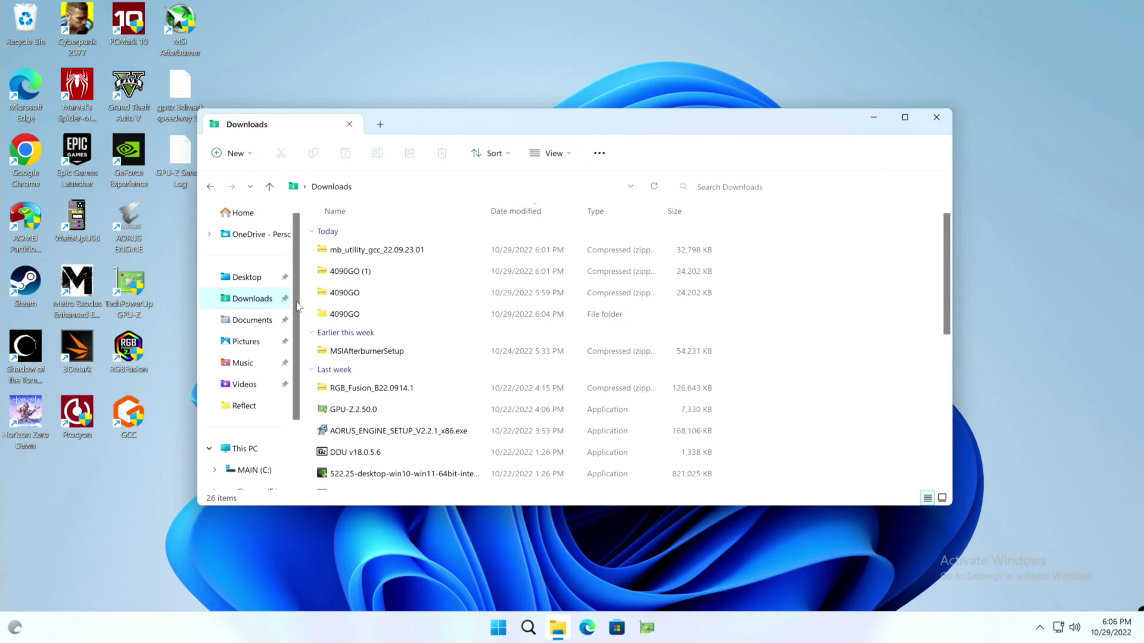
double_click(329, 315)
double_click(325, 253)
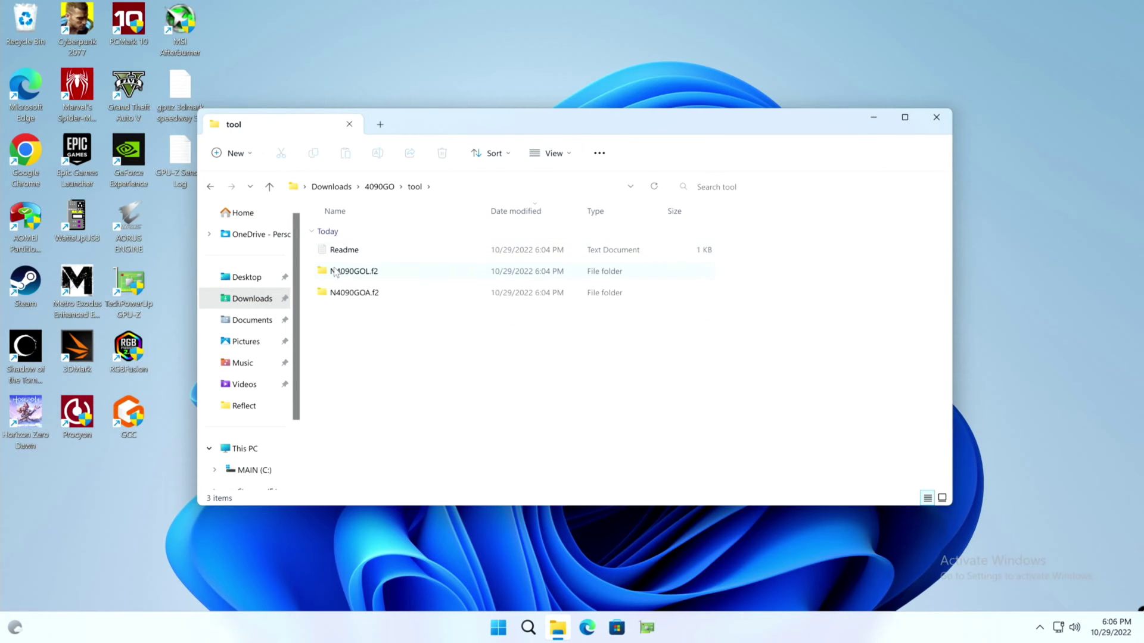
Recheck the Readme's N4090GOA.f2 tool name and open the N4090GOA.f2 folder.
double_click(344, 251)
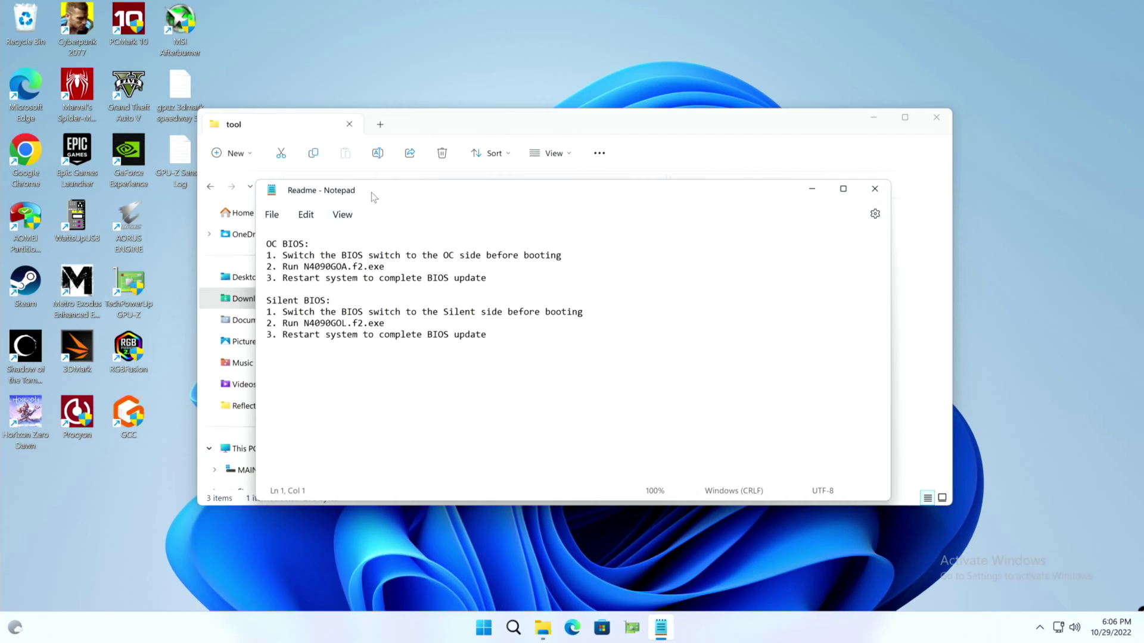
left_click_drag(373, 196, 391, 366)
left_click_drag(326, 441, 383, 438)
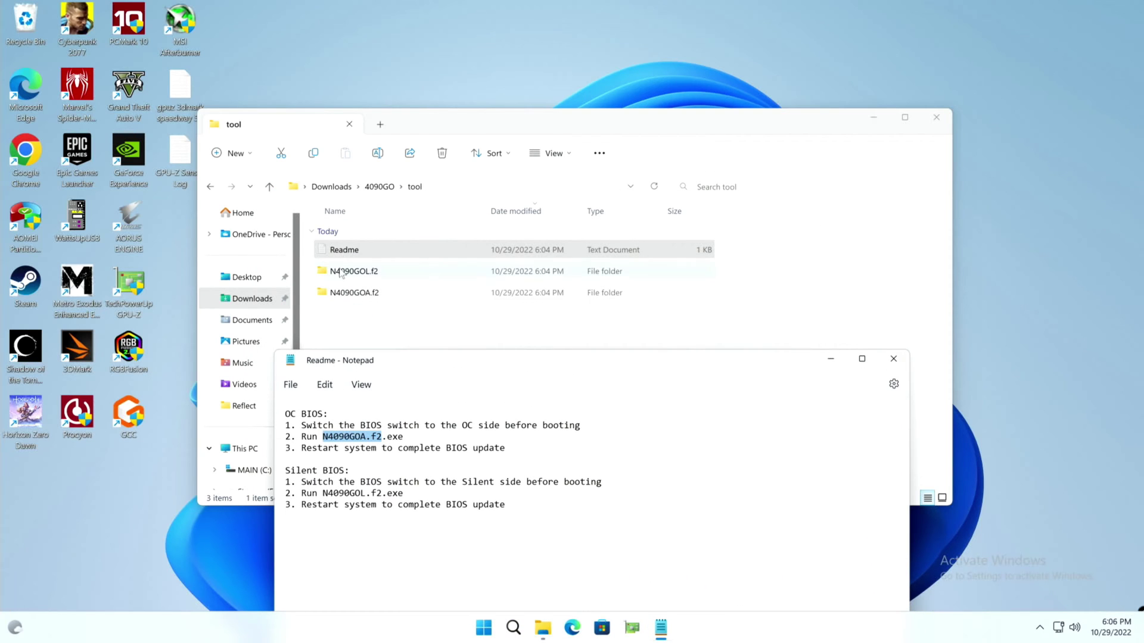
double_click(350, 294)
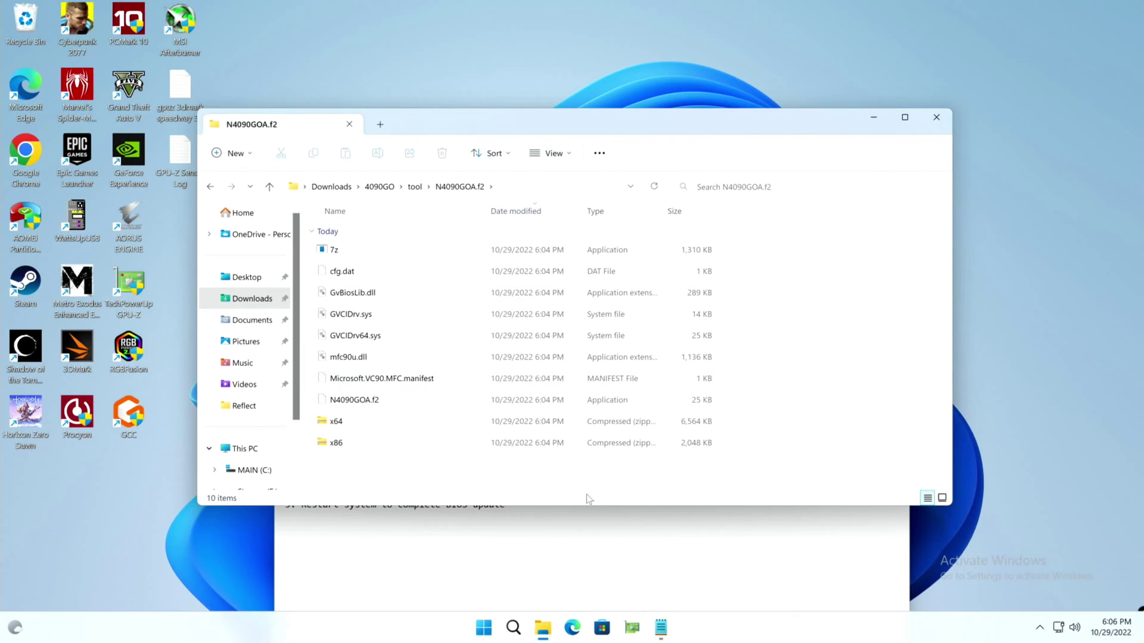
Close the Readme and run the N4090GOA.f2 flasher as administrator past SmartScreen.
left_click(643, 527)
left_click(887, 357)
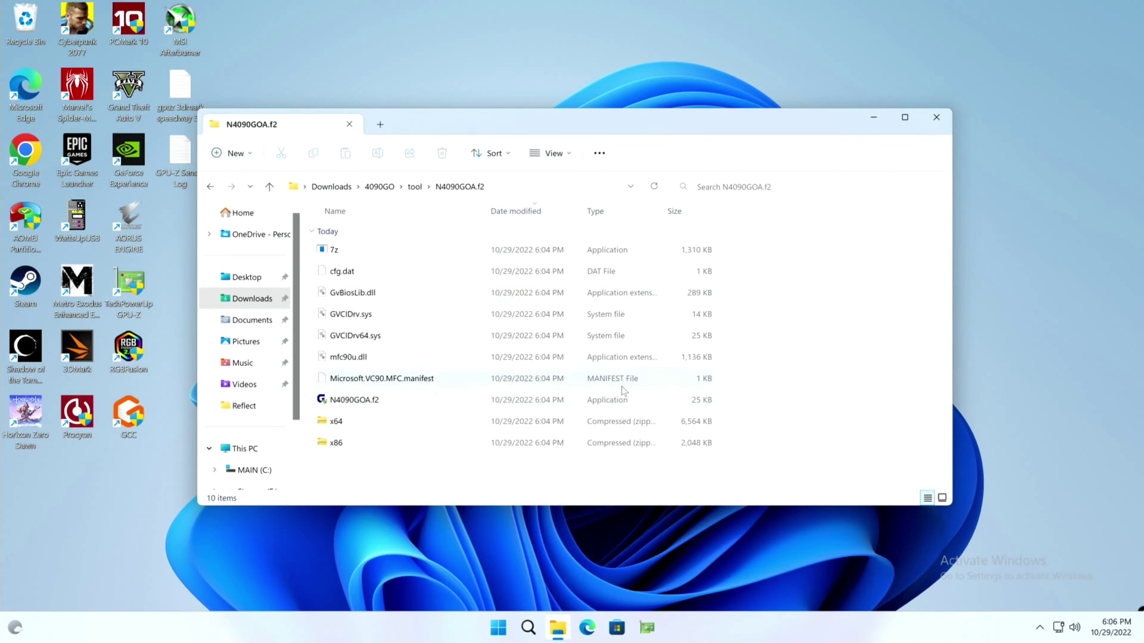
right_click(356, 405)
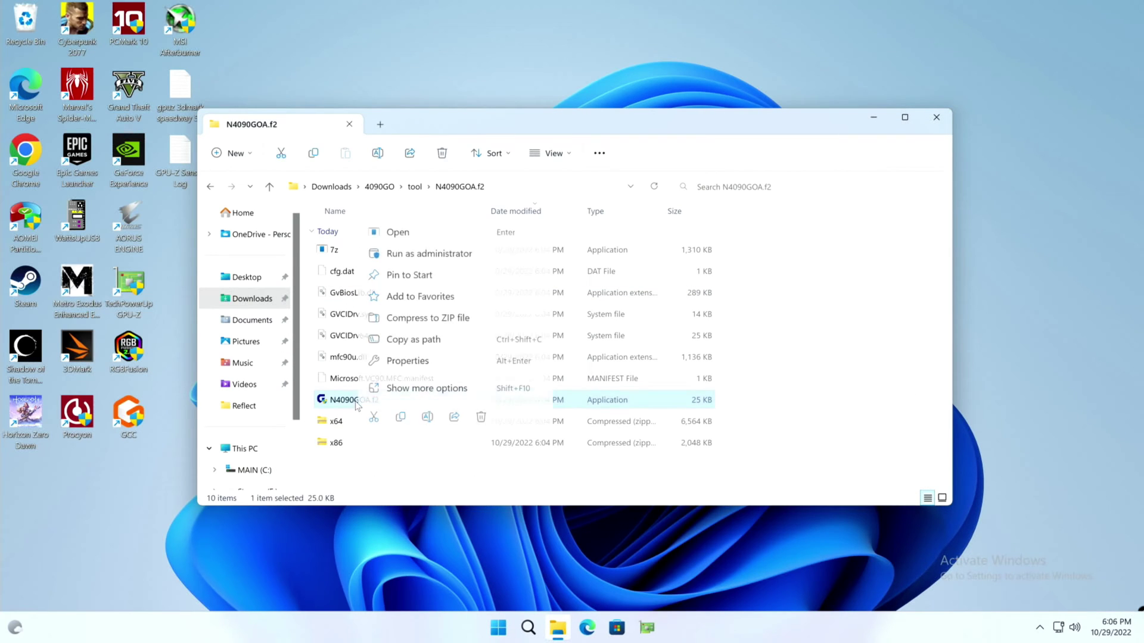
left_click(382, 259)
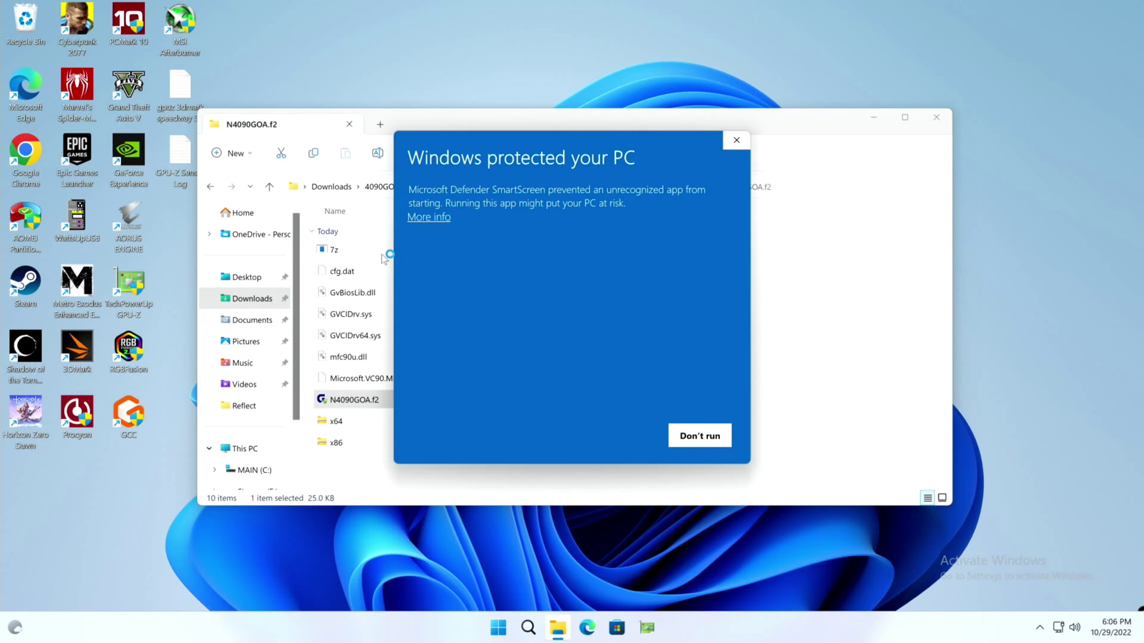
left_click(427, 218)
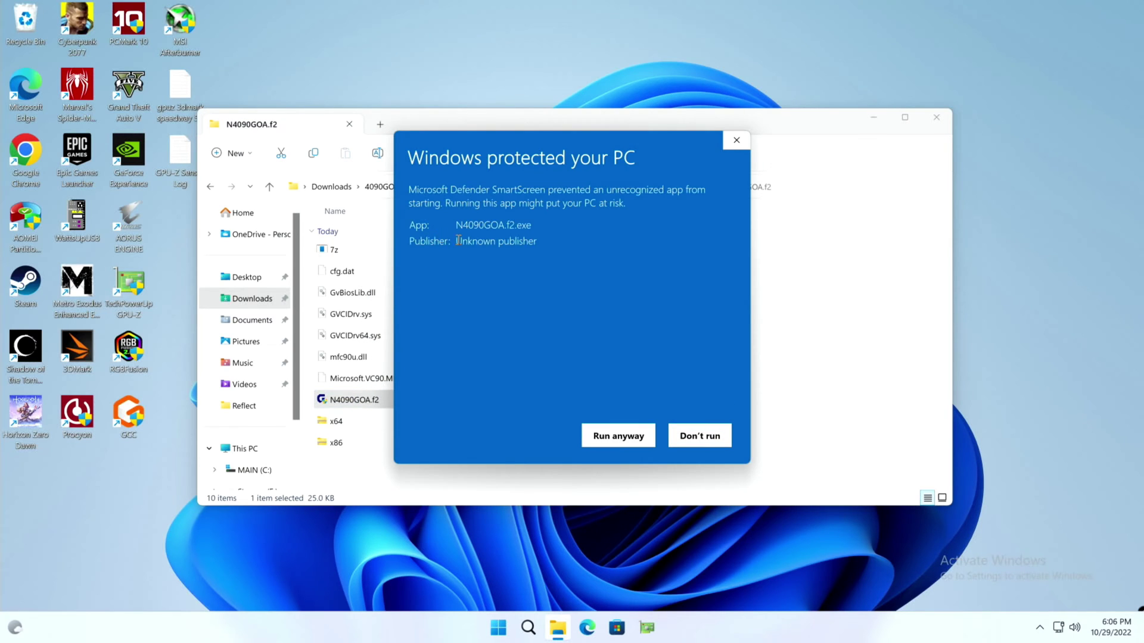
left_click(615, 434)
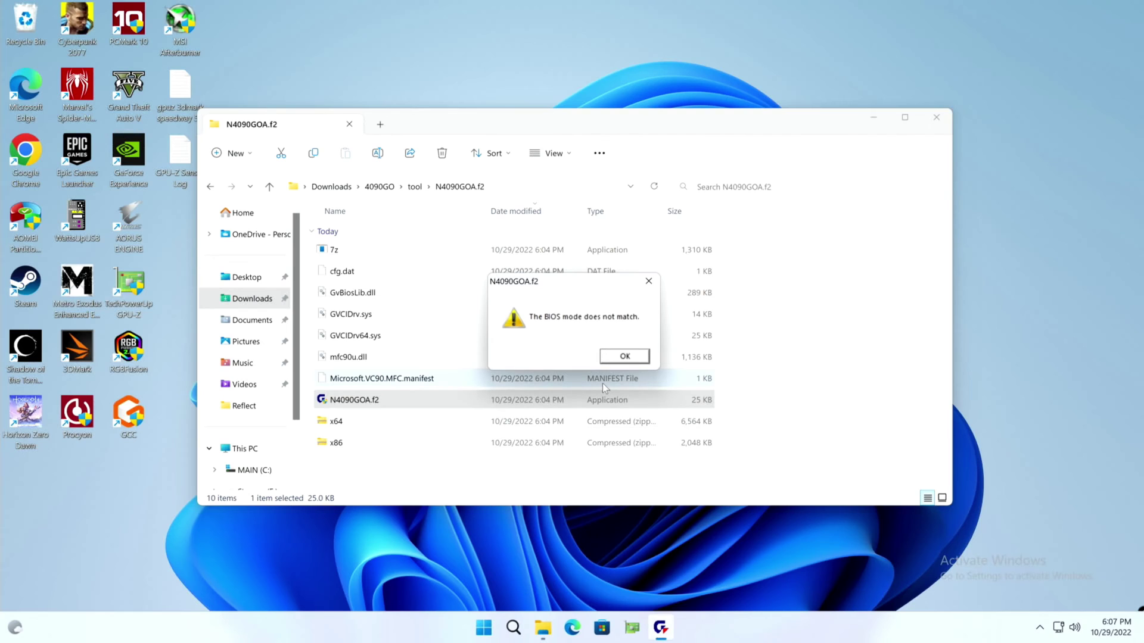
Dismiss the BIOS mode mismatch message and open the N4090GOL.f2 folder instead.
left_click(626, 357)
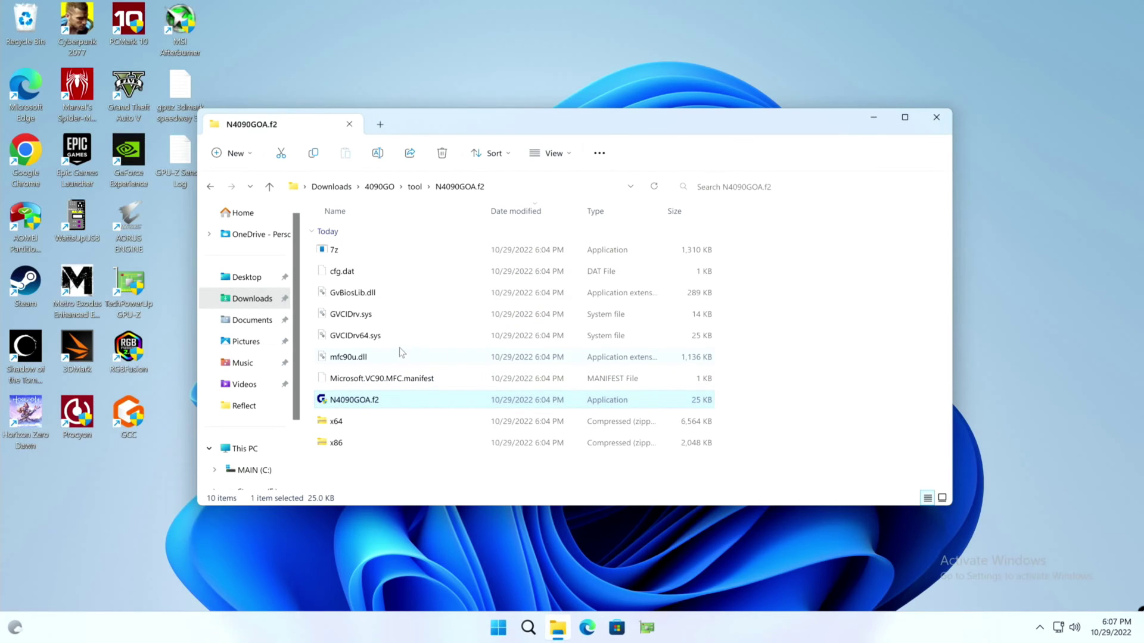
key("BackSpace")
double_click(342, 291)
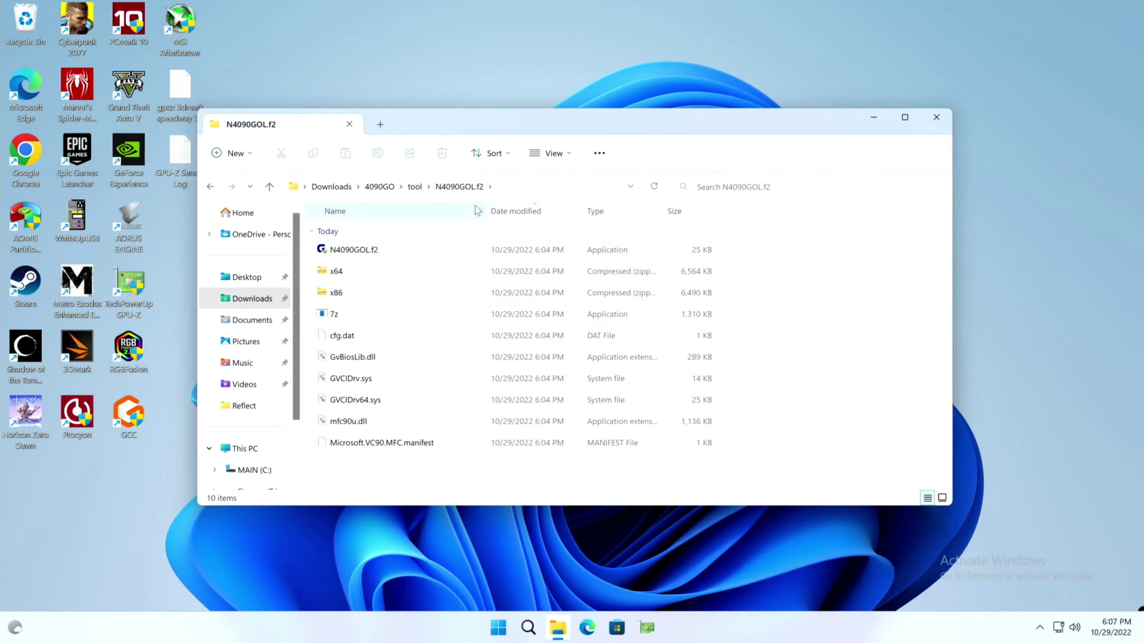
Run N4090GOL.f2 as administrator past SmartScreen and confirm the BIOS update.
right_click(359, 253)
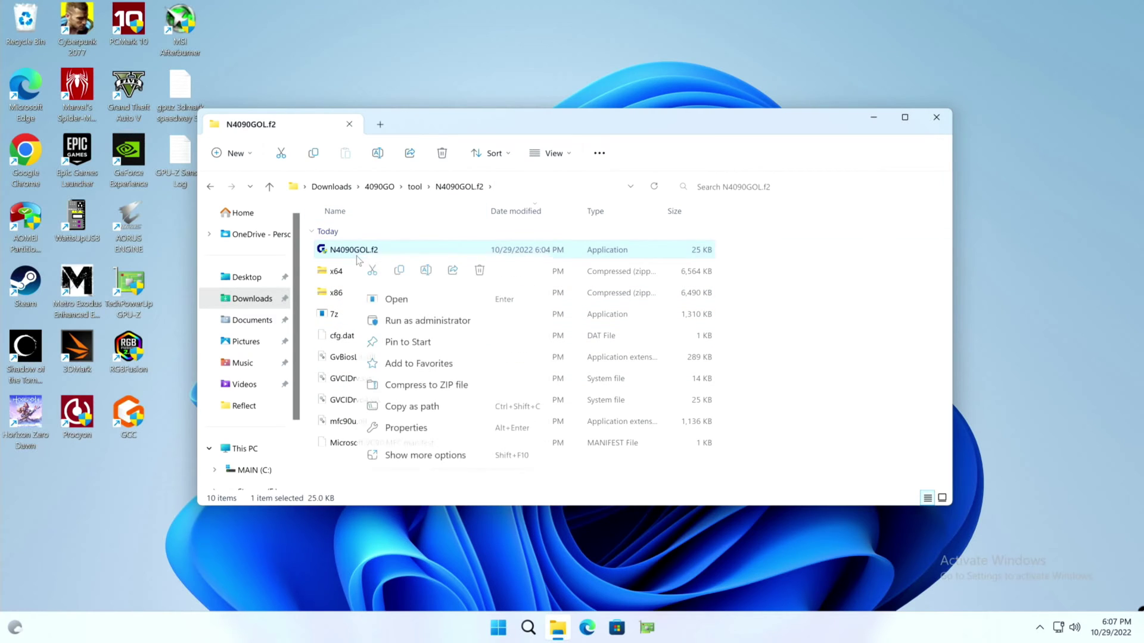
left_click(406, 324)
left_click(422, 216)
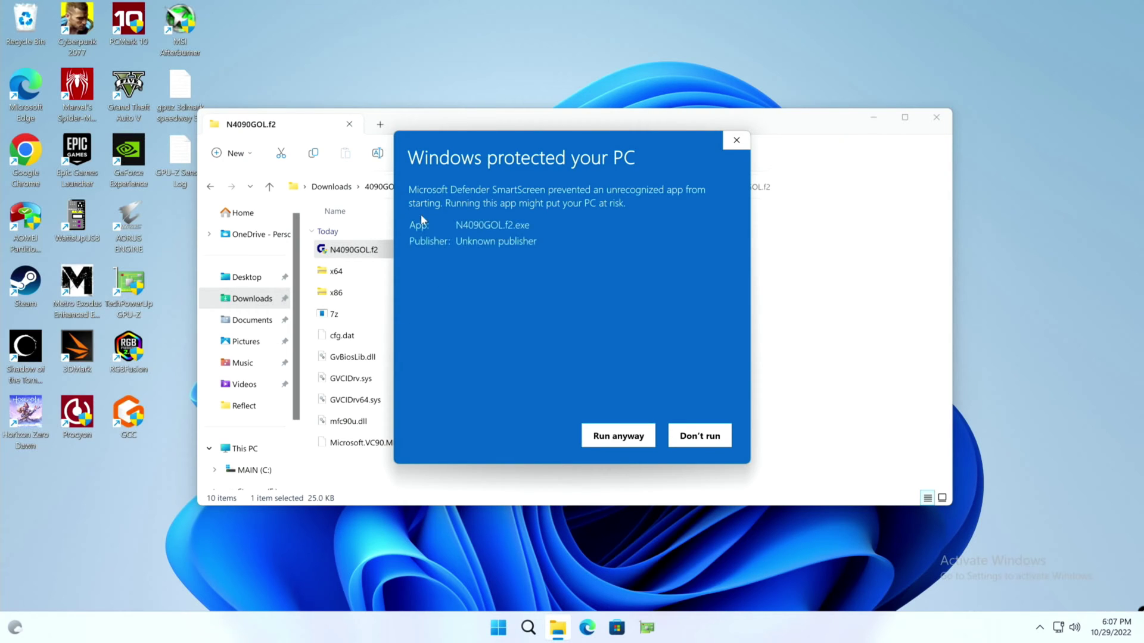
left_click(604, 436)
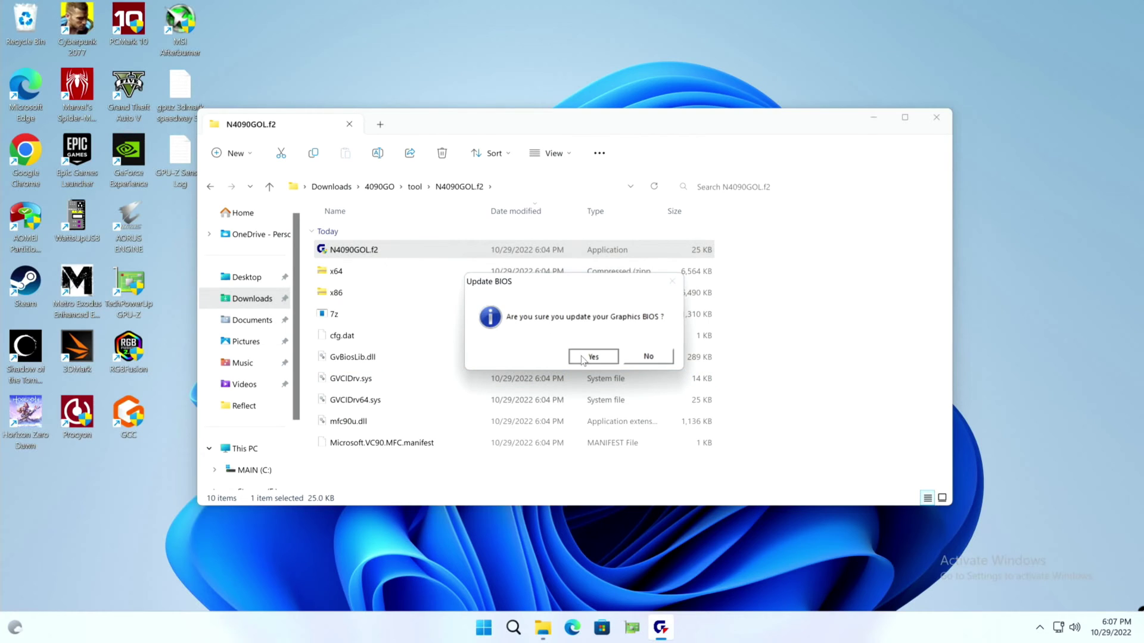
left_click(582, 355)
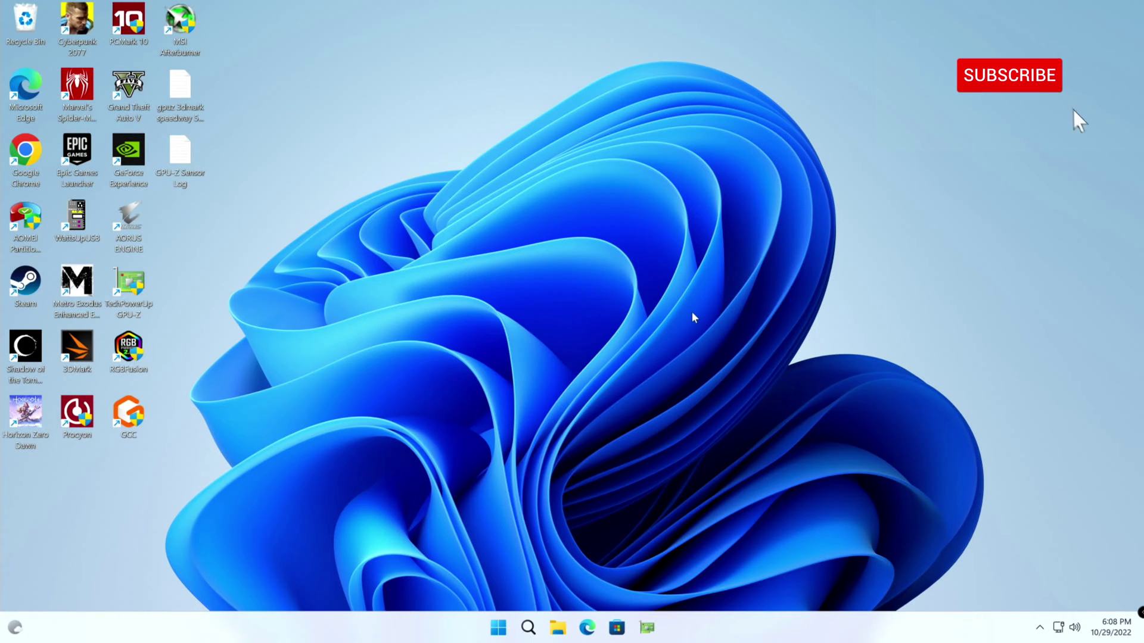
Open Control Center from the tray overflow, close it, and bring up the Start shut-down options.
left_click(1039, 629)
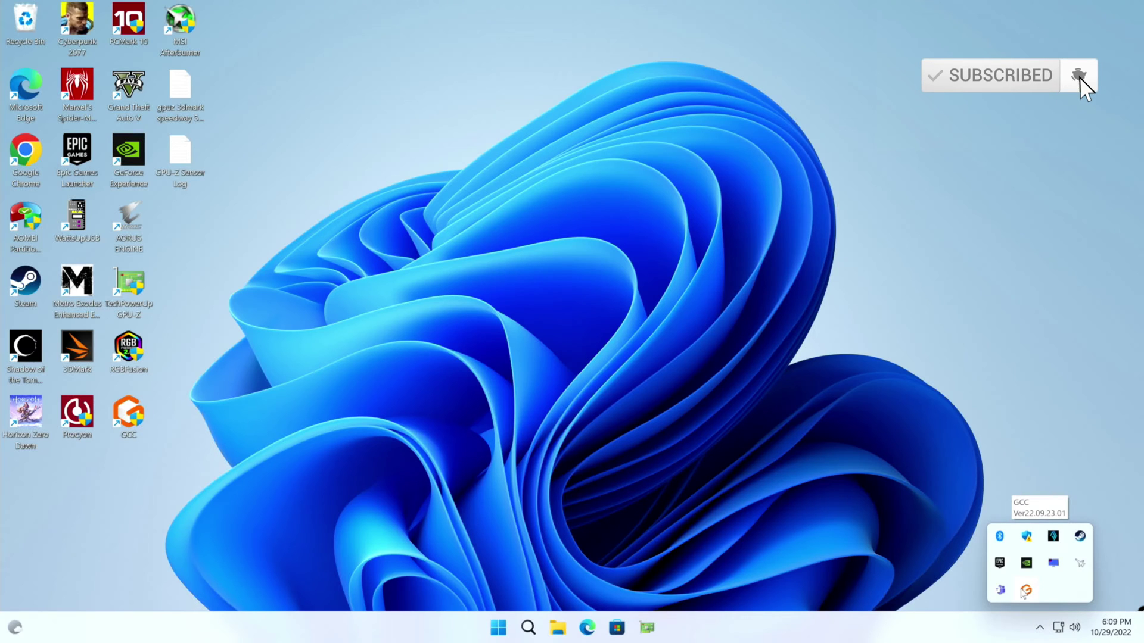
left_click(1026, 590)
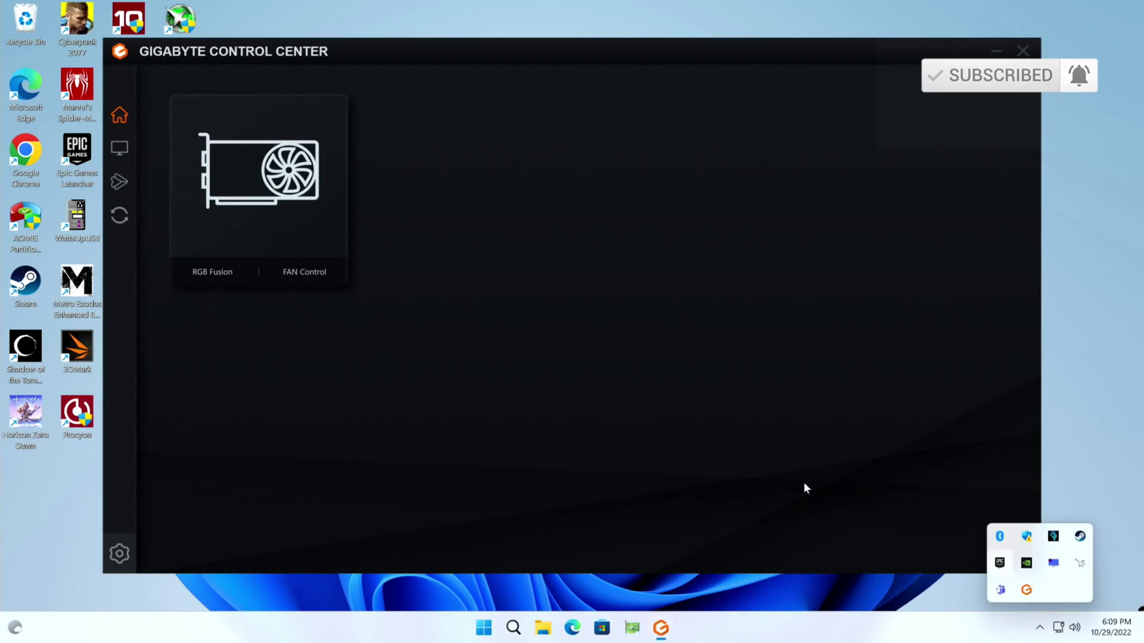
left_click(1023, 51)
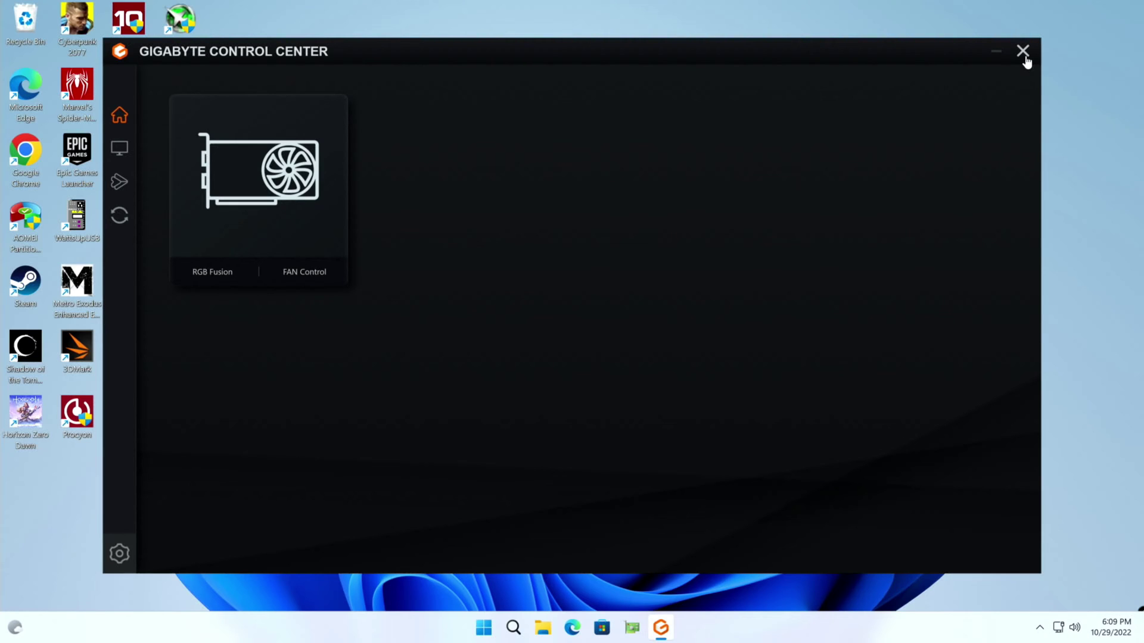
left_click(1023, 52)
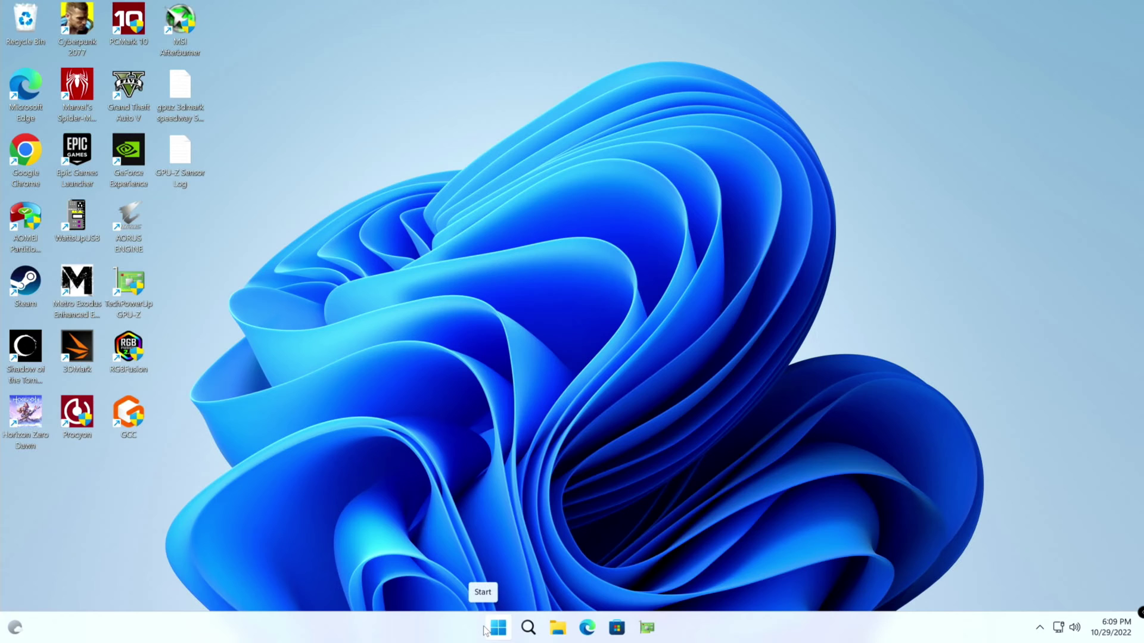
right_click(498, 628)
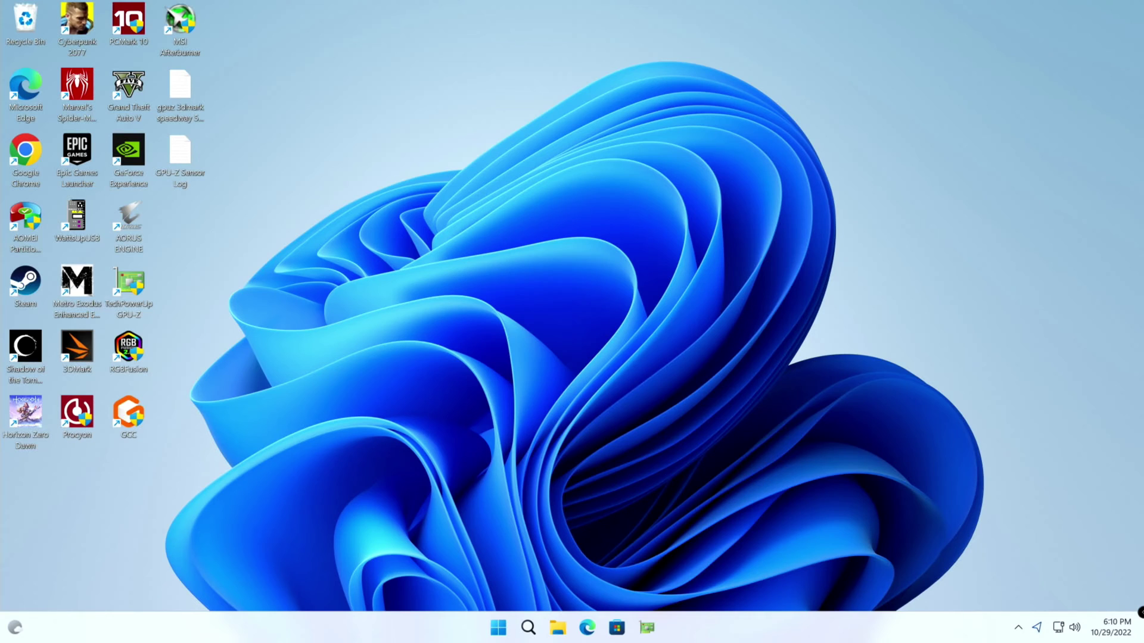
Navigate File Explorer into Downloads > 4090GO > tool.
left_click(558, 627)
left_click(252, 299)
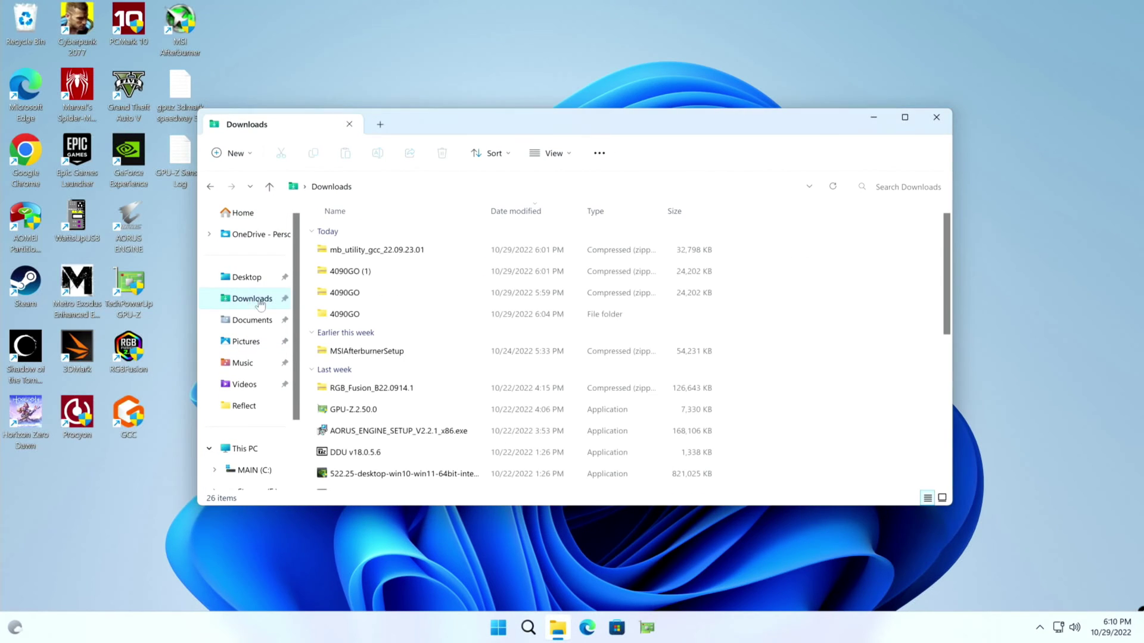
double_click(340, 319)
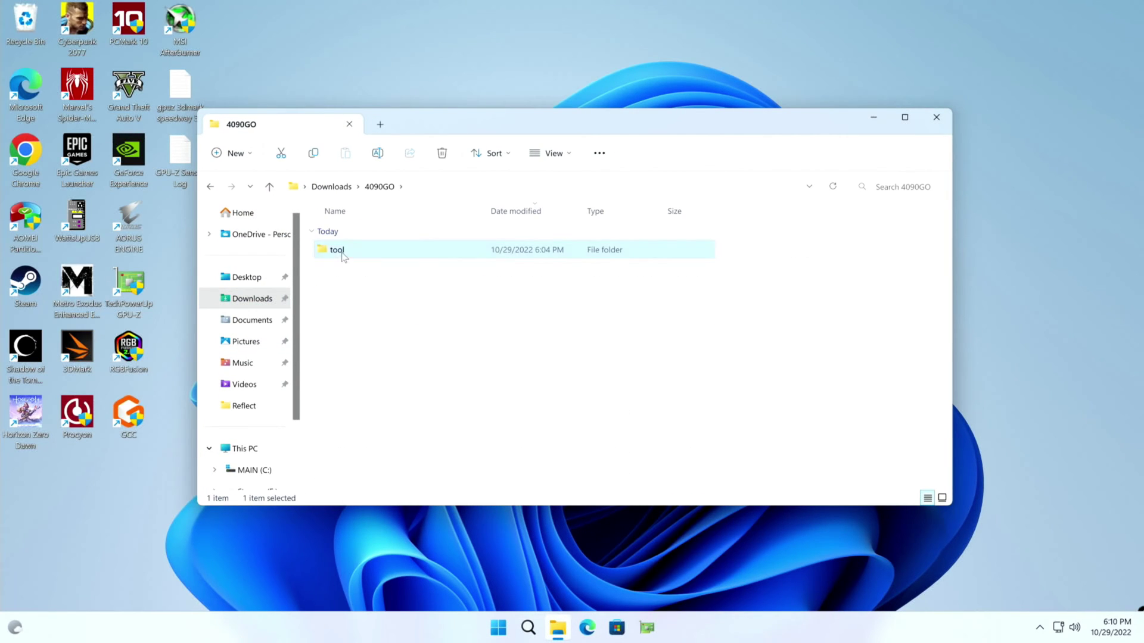
double_click(342, 253)
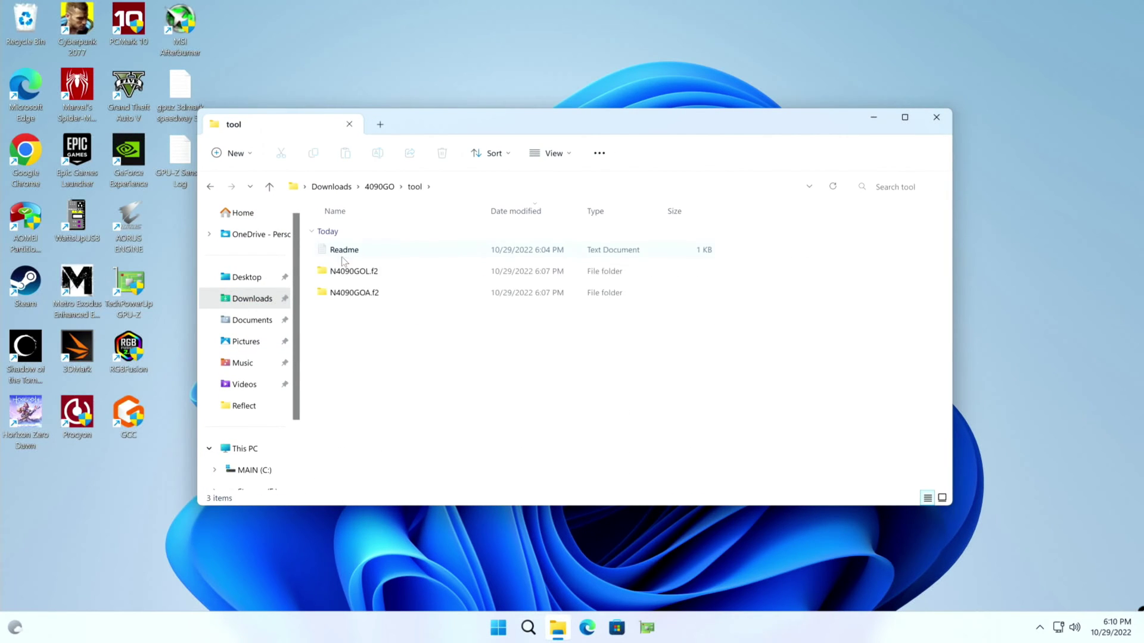
Enter the N4090GOA.f2 folder and bring up the context menu for its flasher app.
left_click(363, 279)
double_click(359, 295)
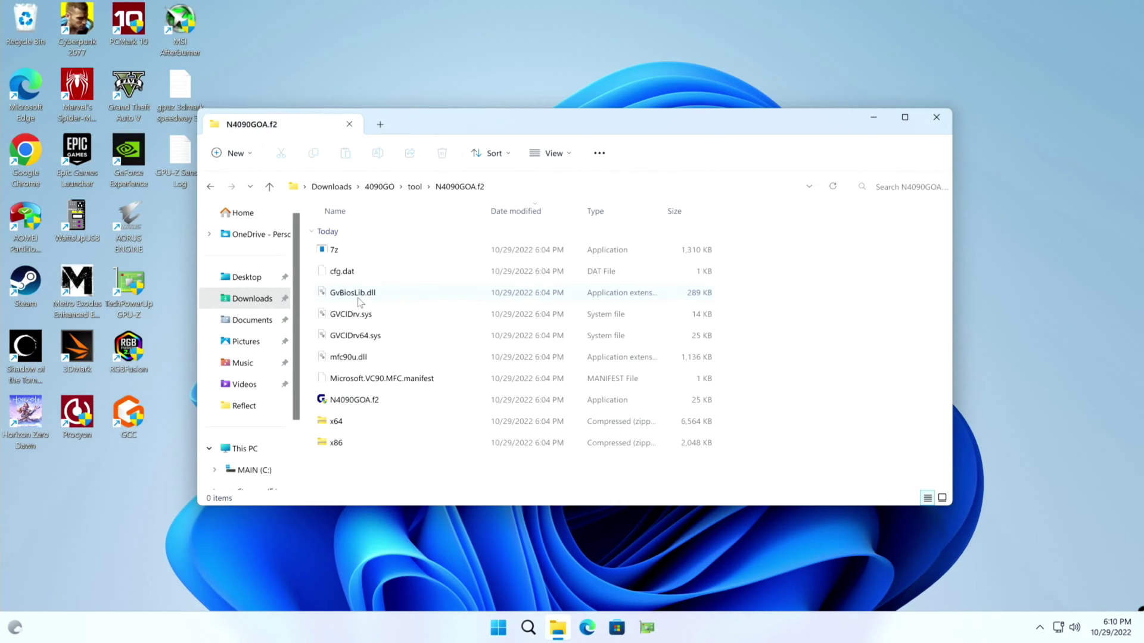
right_click(352, 401)
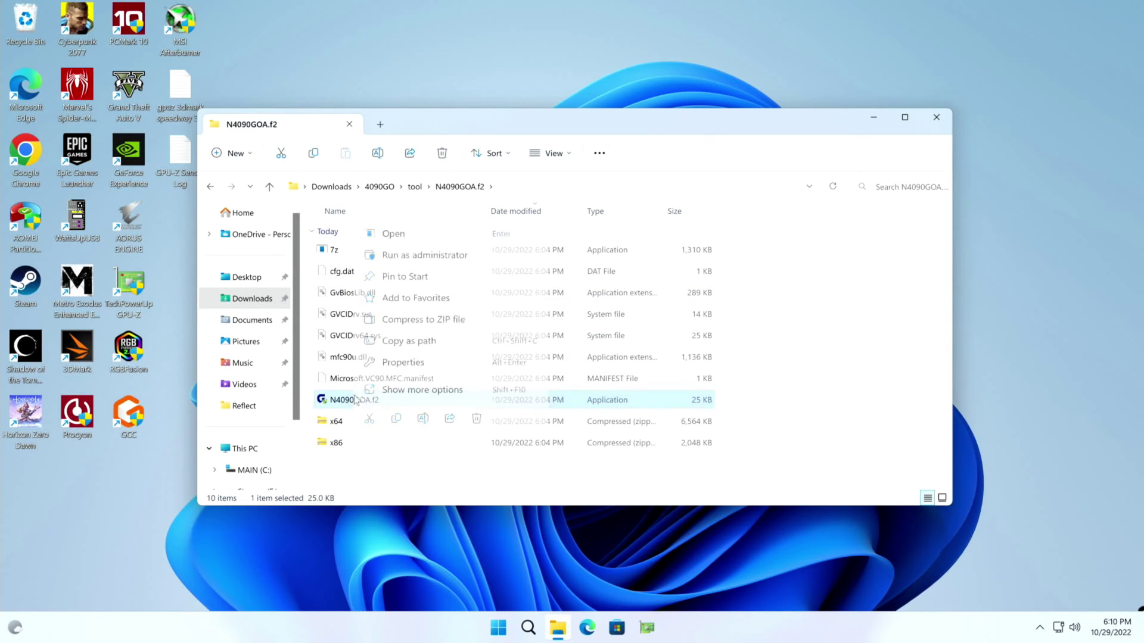
Run the N4090GOA.f2 flasher as administrator and confirm the graphics BIOS update.
left_click(396, 254)
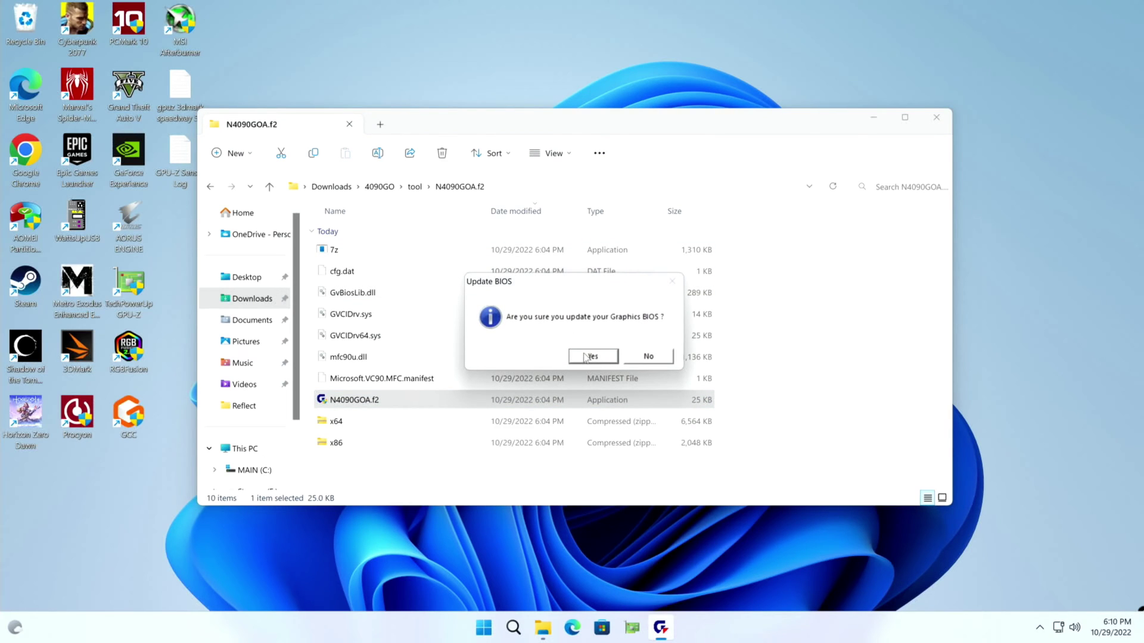
left_click(576, 358)
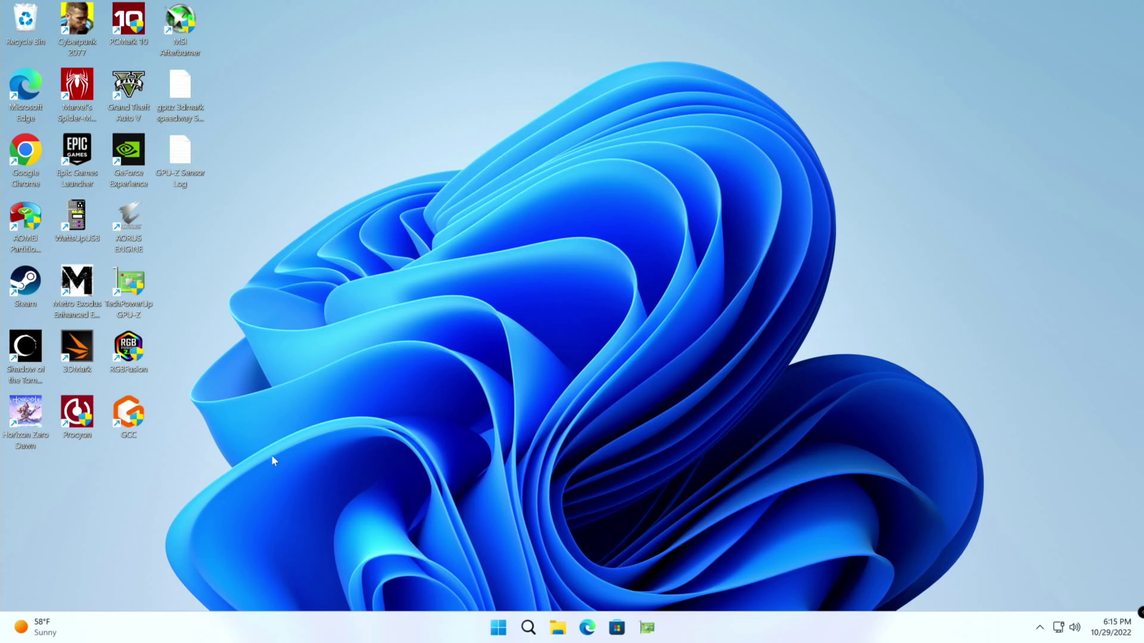
Launch GIGABYTE Control Center and set RGB Fusion lighting to the Static effect.
double_click(128, 415)
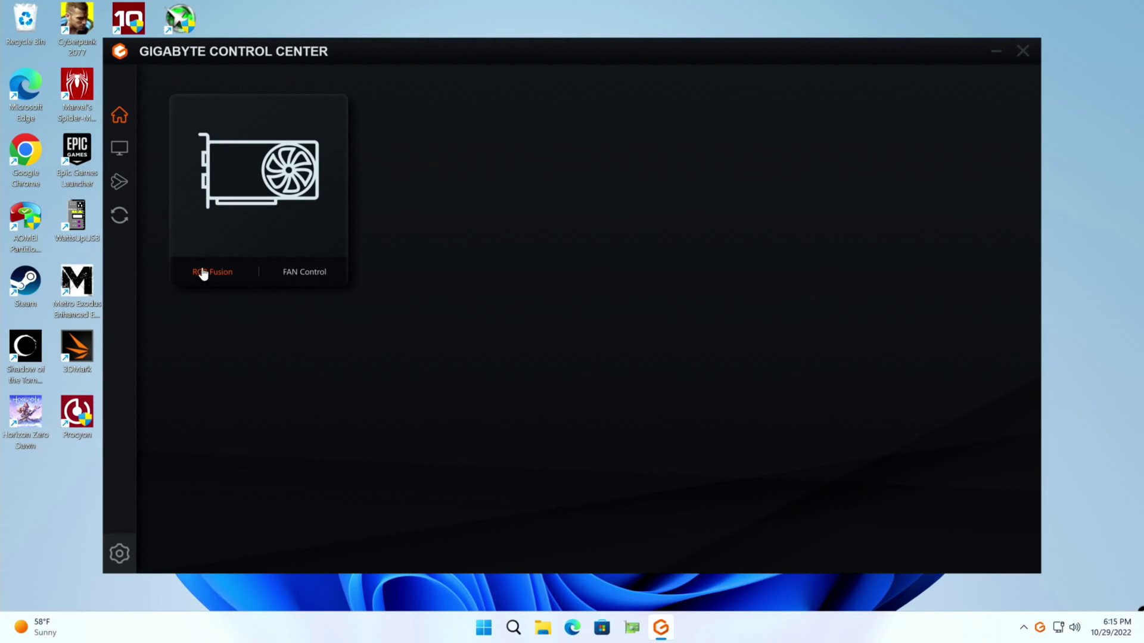
left_click(203, 274)
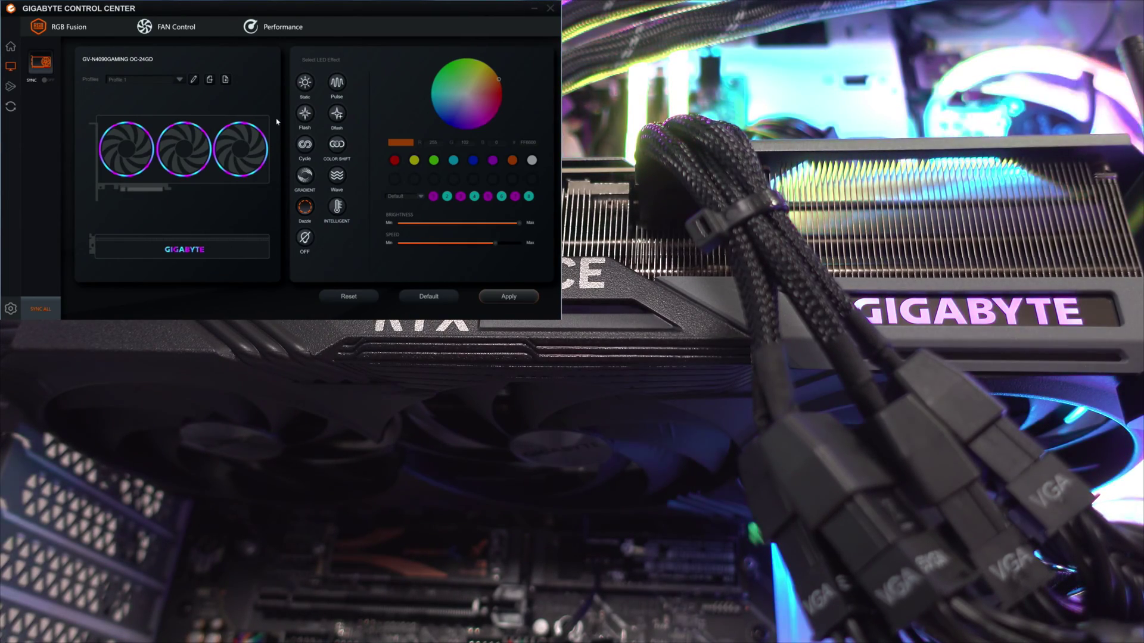
left_click(306, 83)
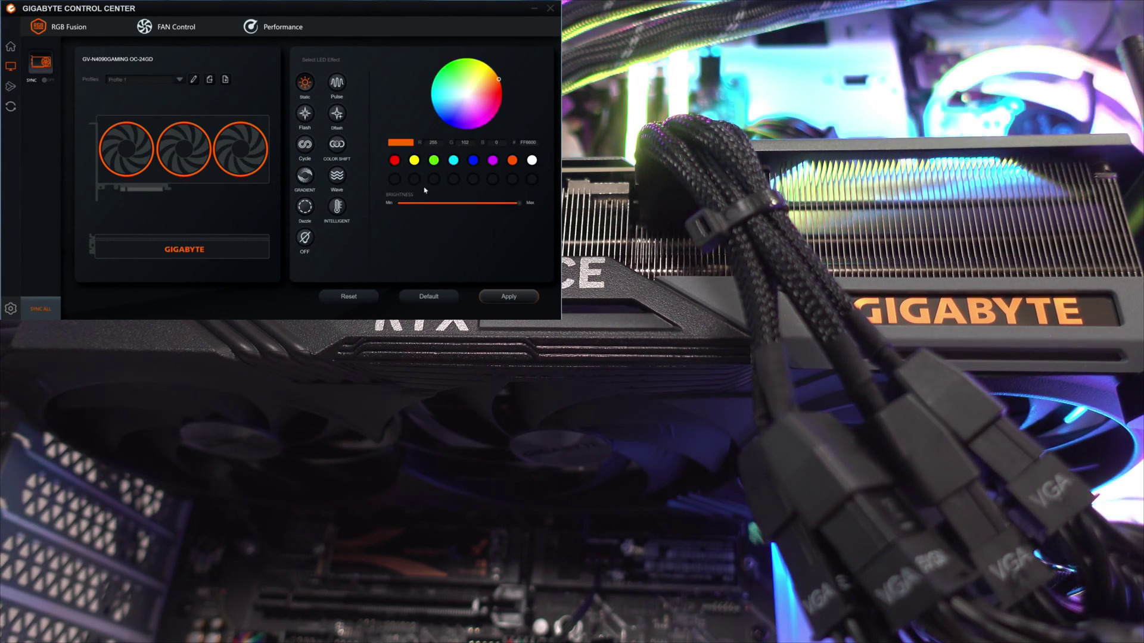
In FAN Control raise the curve's low and middle points and apply, then return to RGB Fusion.
left_click(168, 31)
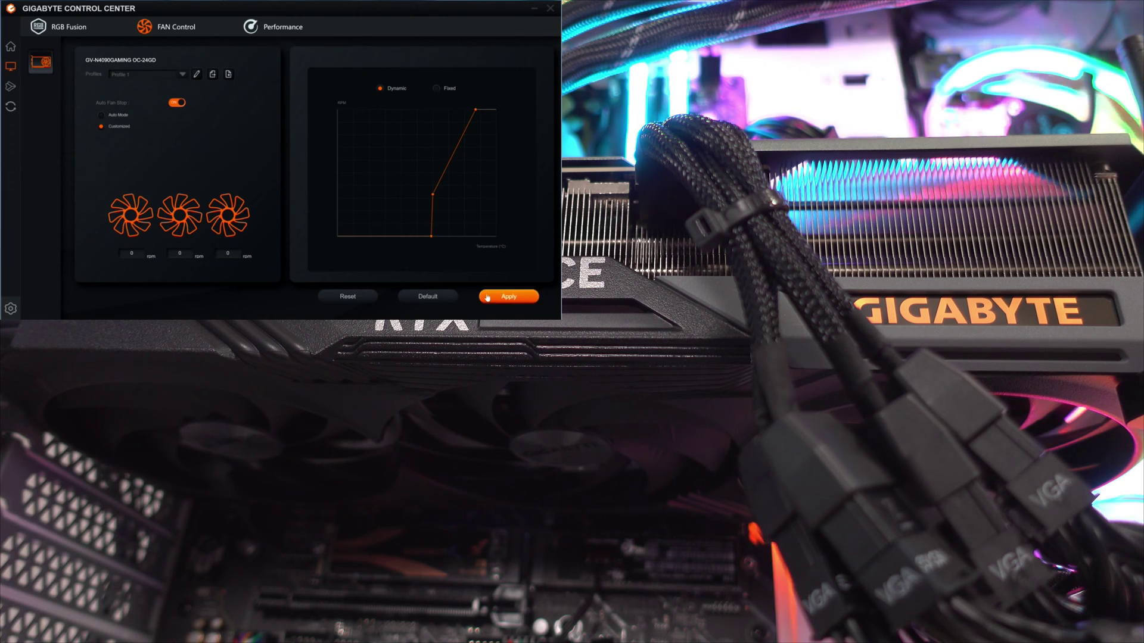
left_click_drag(432, 236, 397, 194)
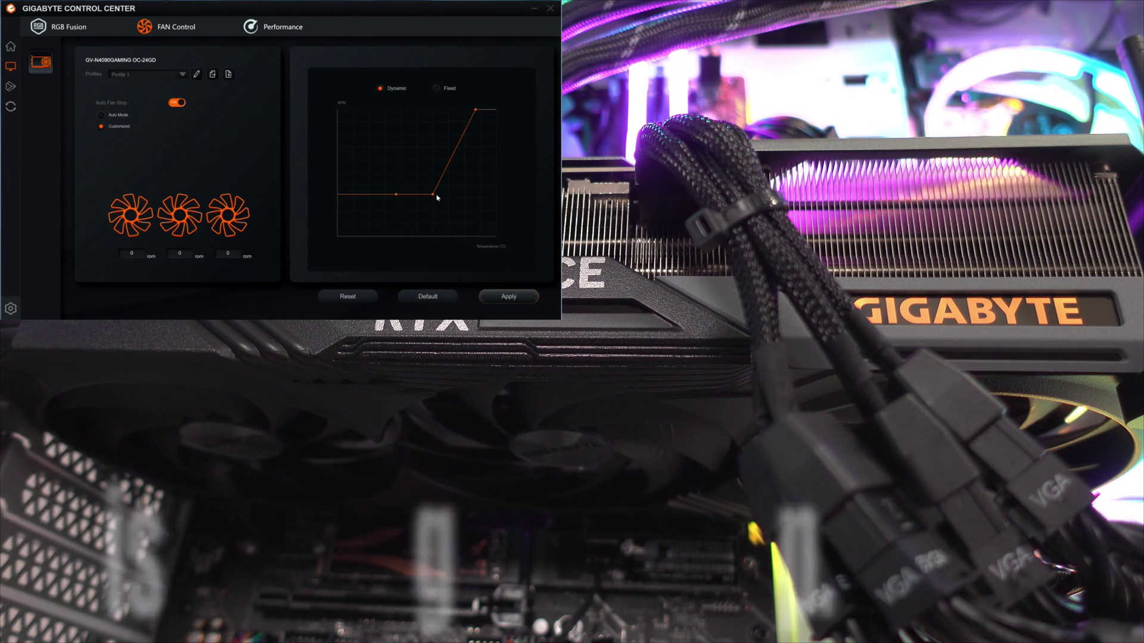
left_click_drag(432, 195, 426, 175)
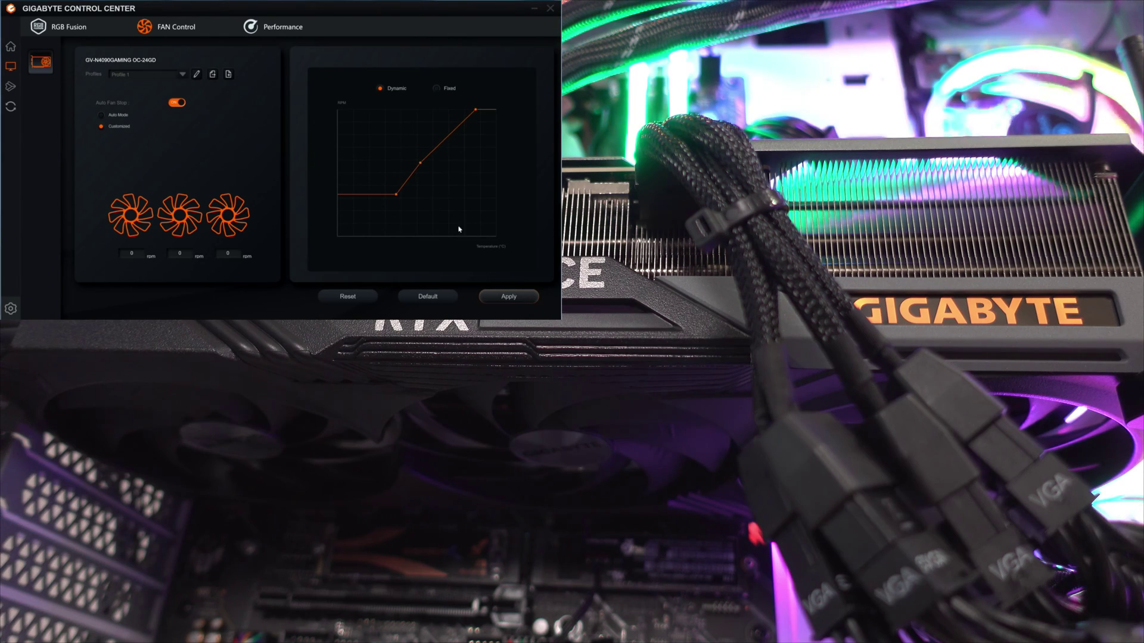
left_click(491, 298)
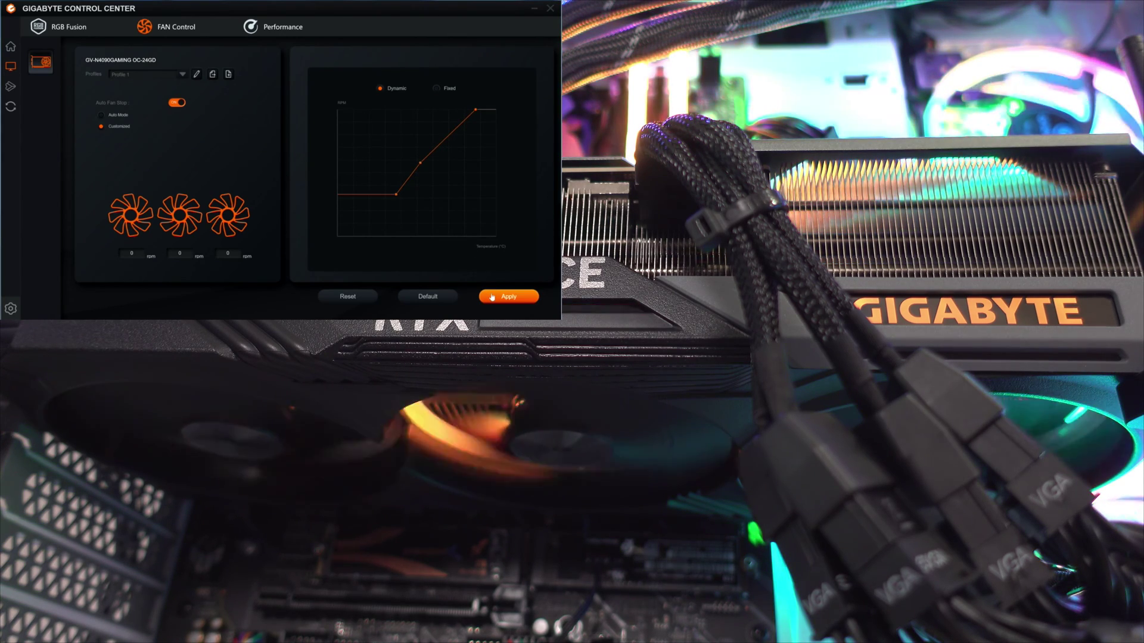
left_click(77, 33)
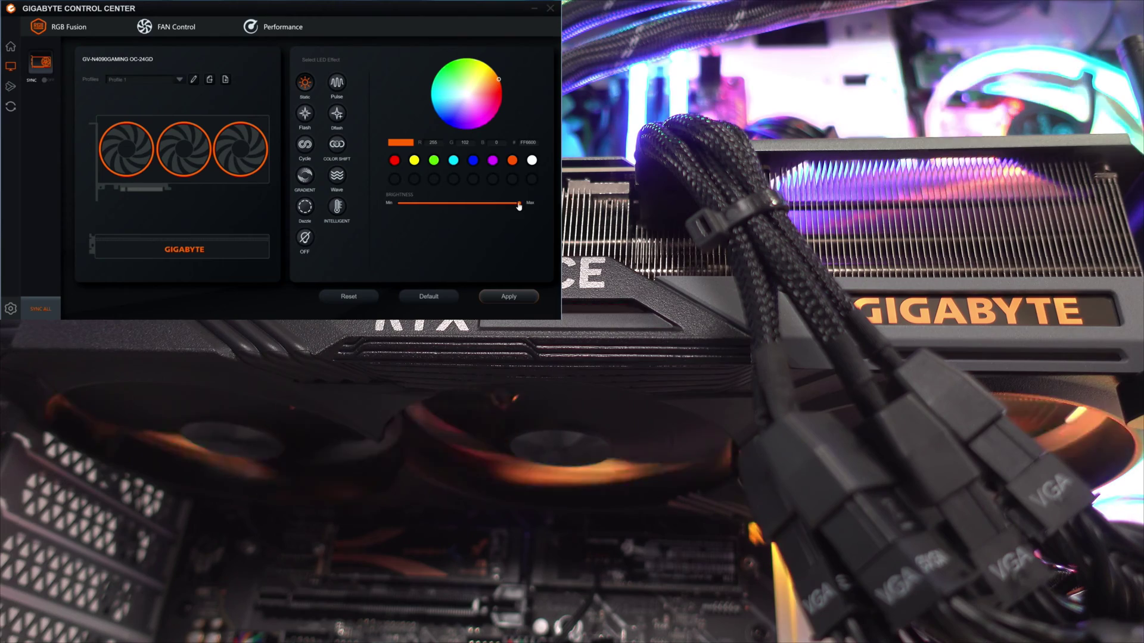
left_click_drag(518, 206, 428, 212)
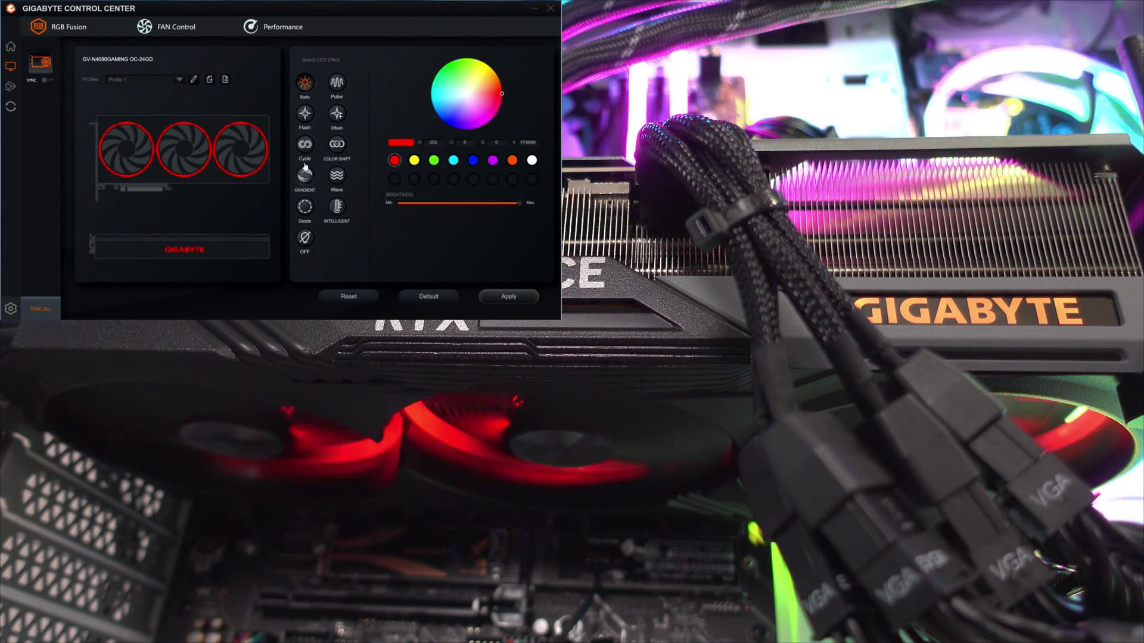
left_click(125, 159)
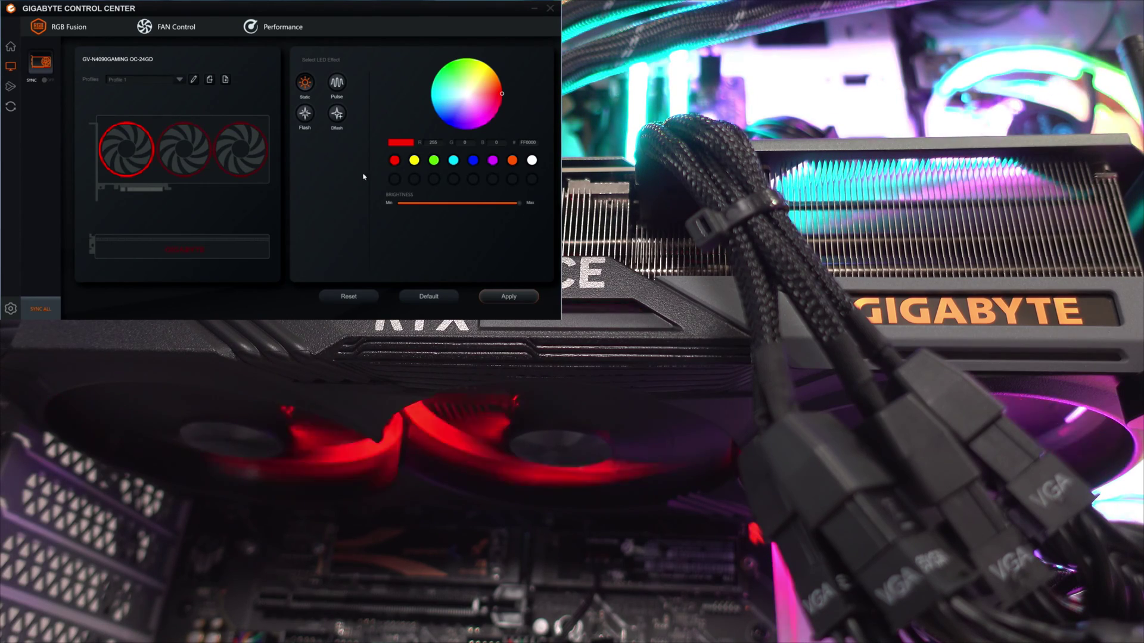
left_click(414, 161)
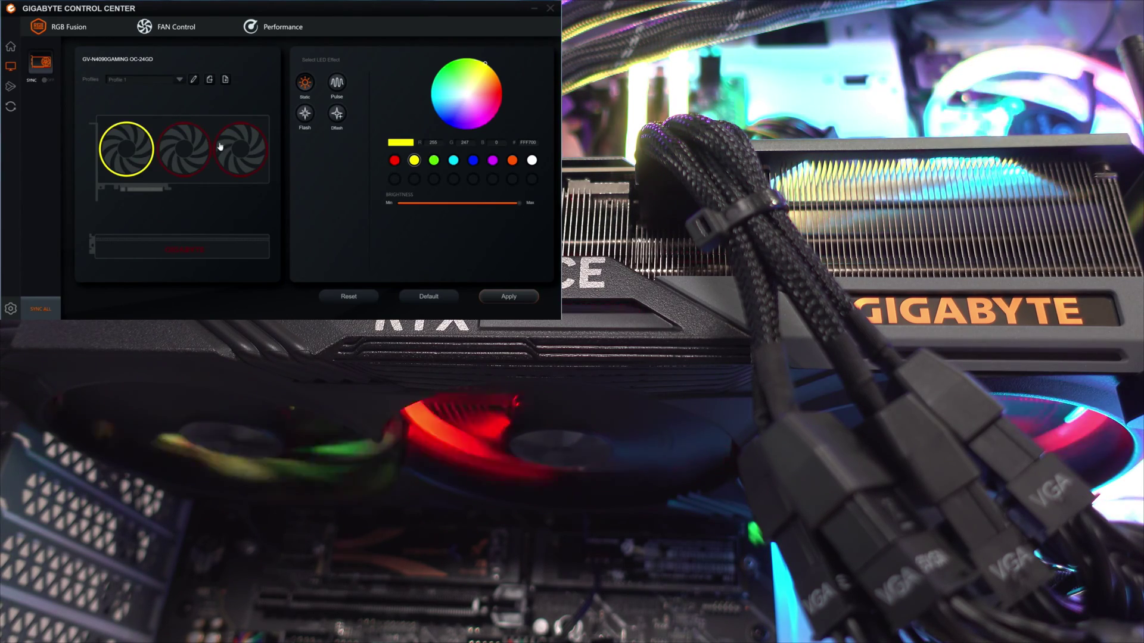
left_click(189, 149)
left_click(434, 161)
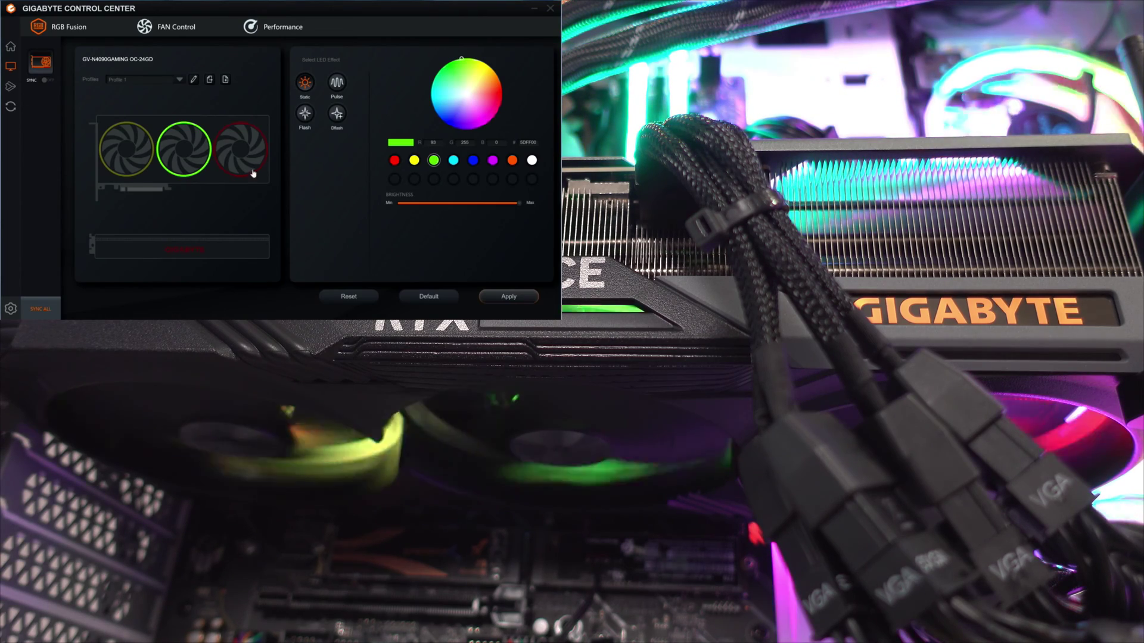
left_click(187, 253)
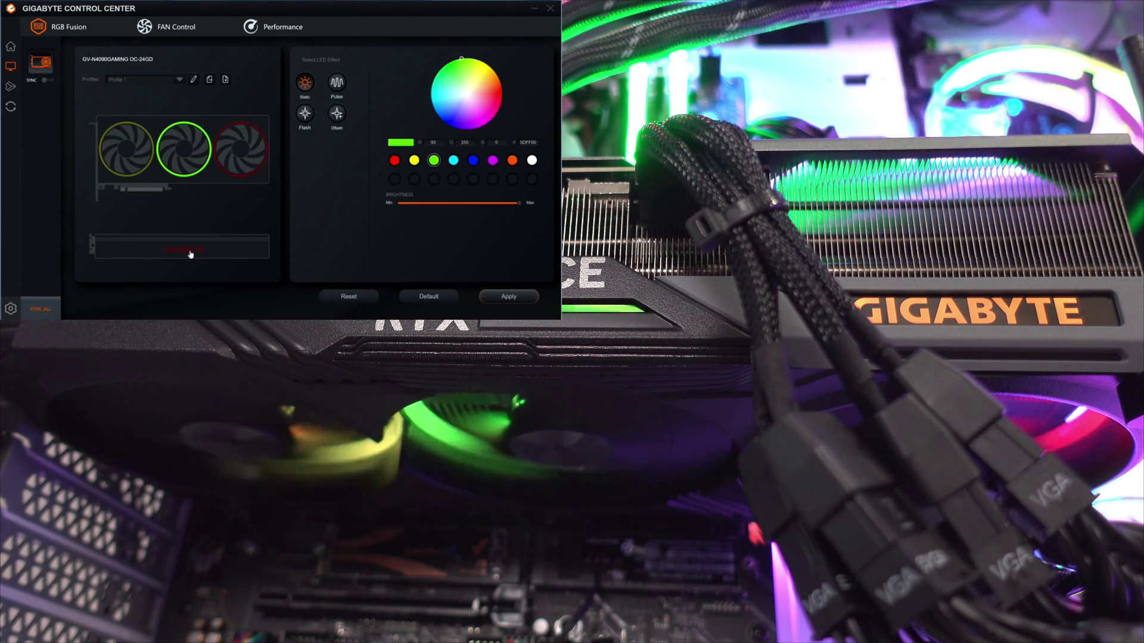
left_click(473, 161)
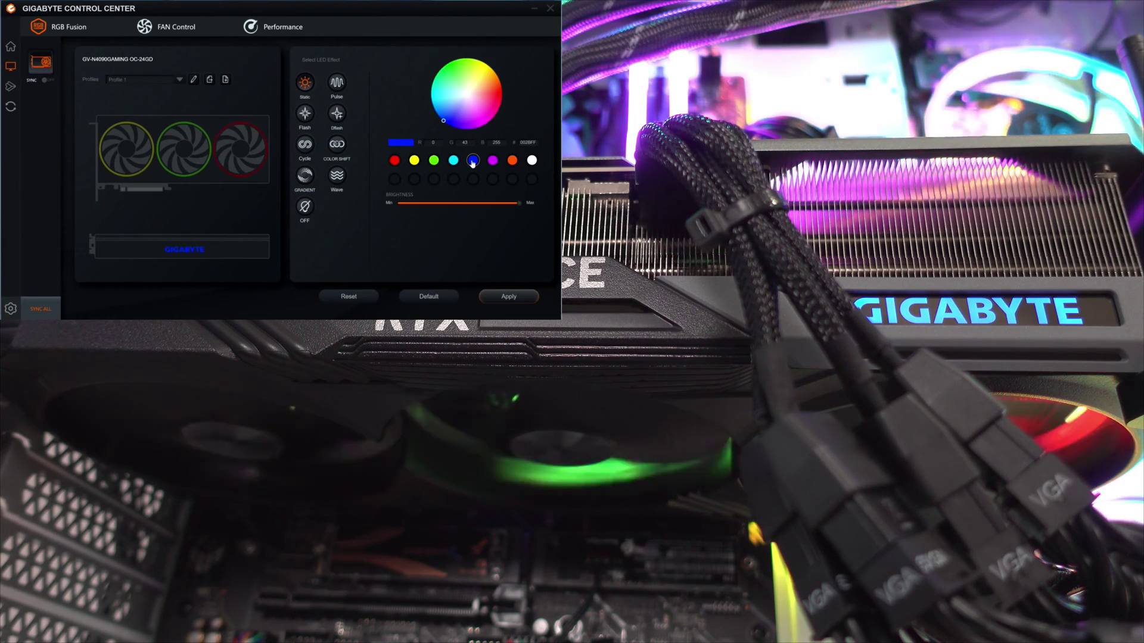
left_click(361, 298)
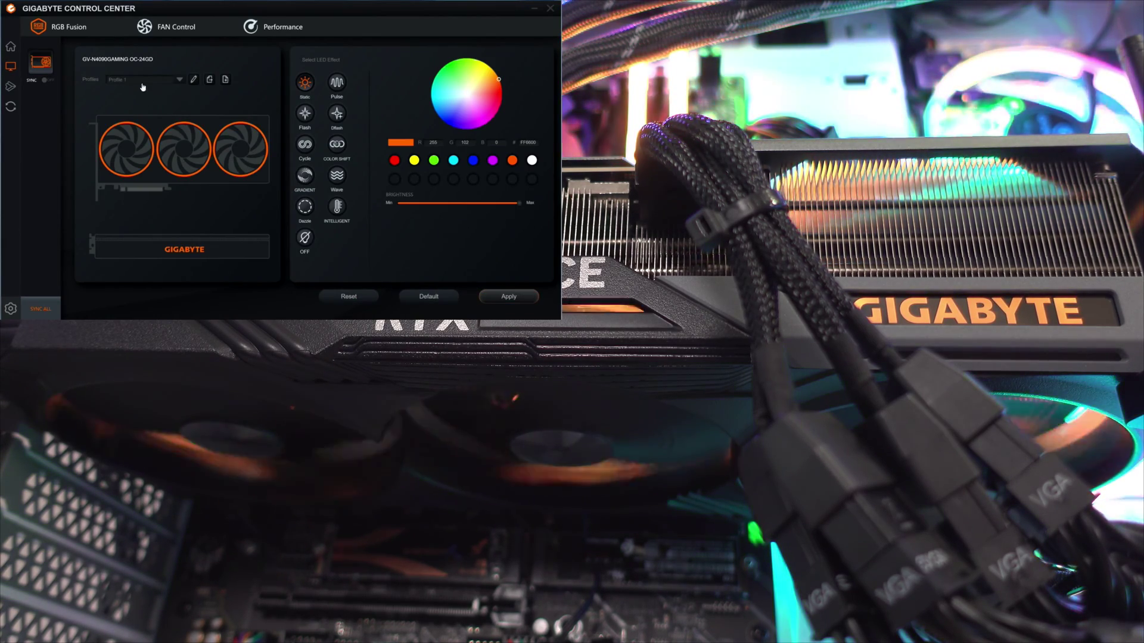
Apply the Flash lighting effect and adjust its brightness slider.
left_click(305, 113)
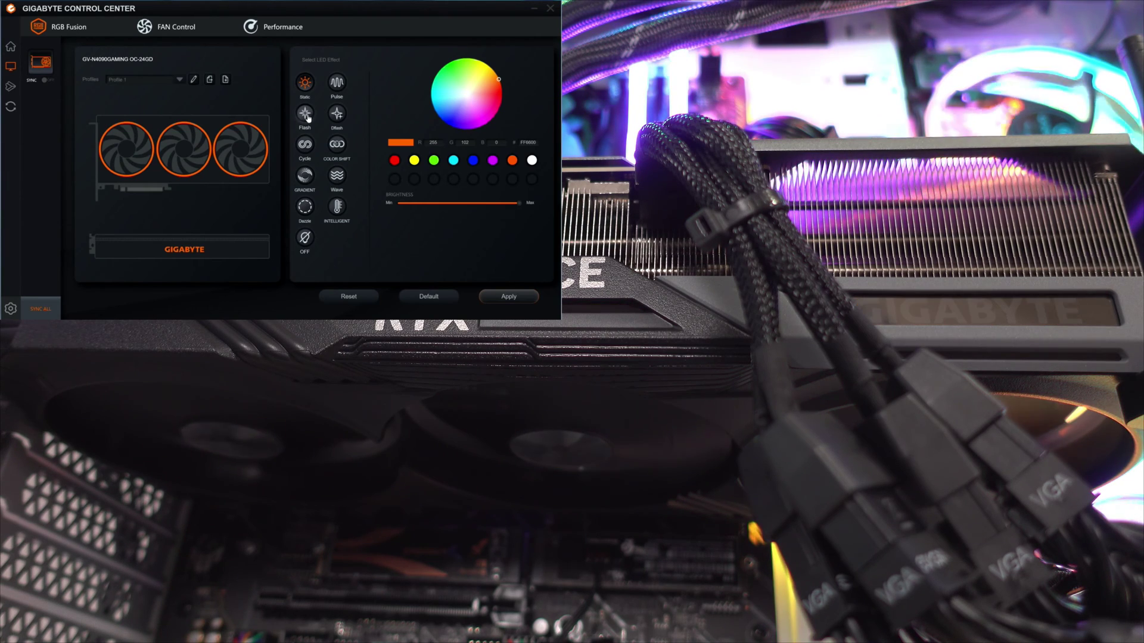
left_click(497, 302)
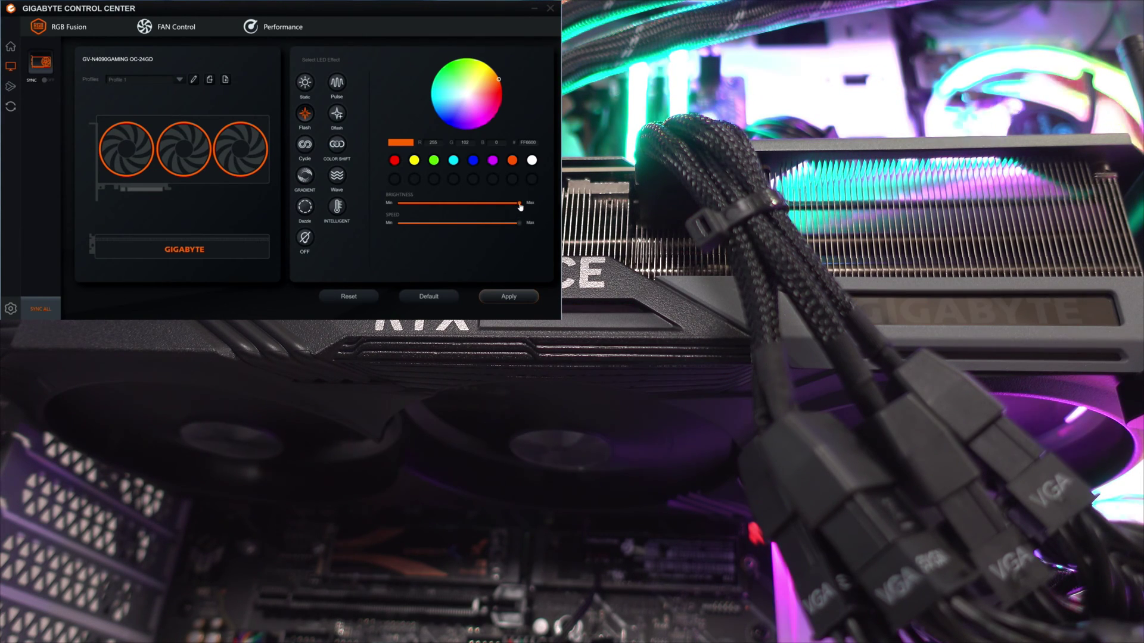
left_click_drag(519, 206, 493, 206)
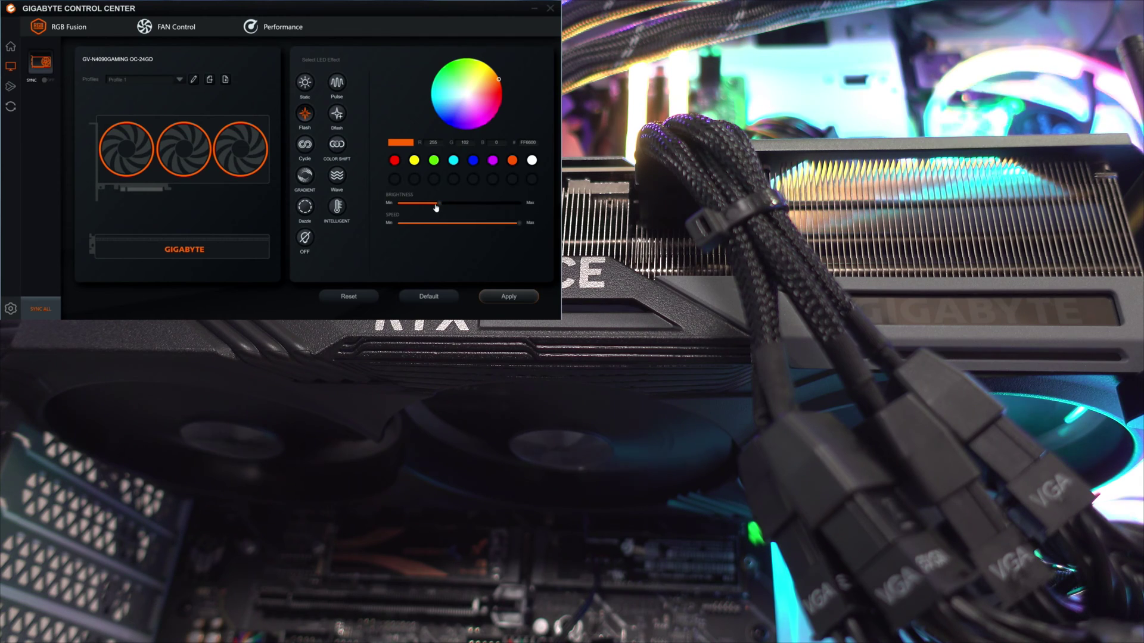
left_click_drag(436, 207, 443, 206)
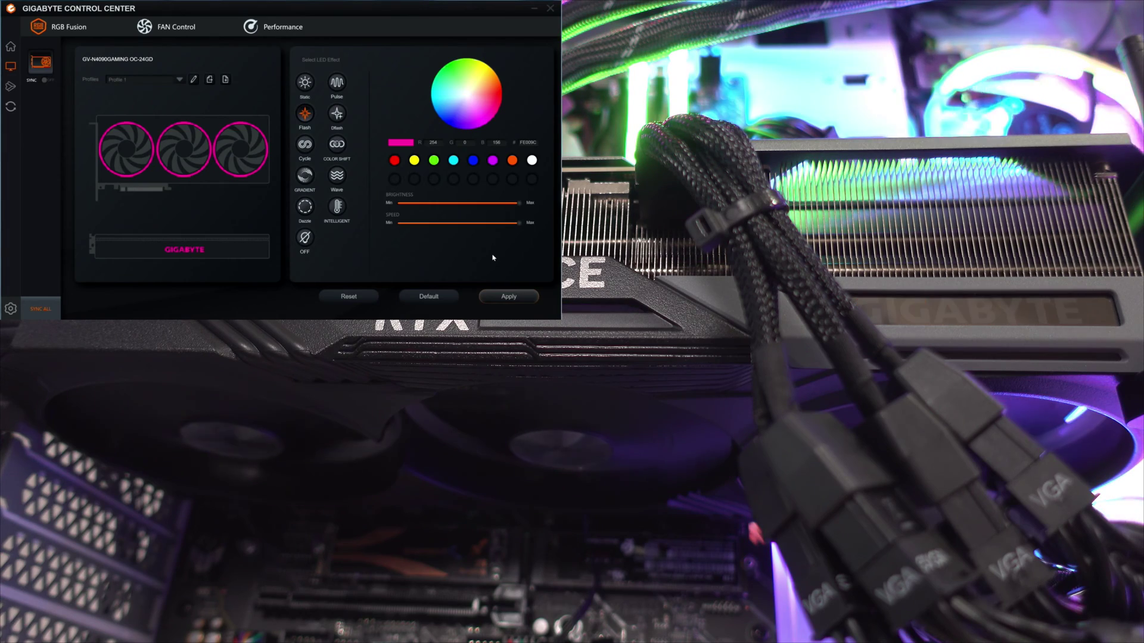
Switch the lighting to the colour-cycling Cycle effect.
left_click(304, 144)
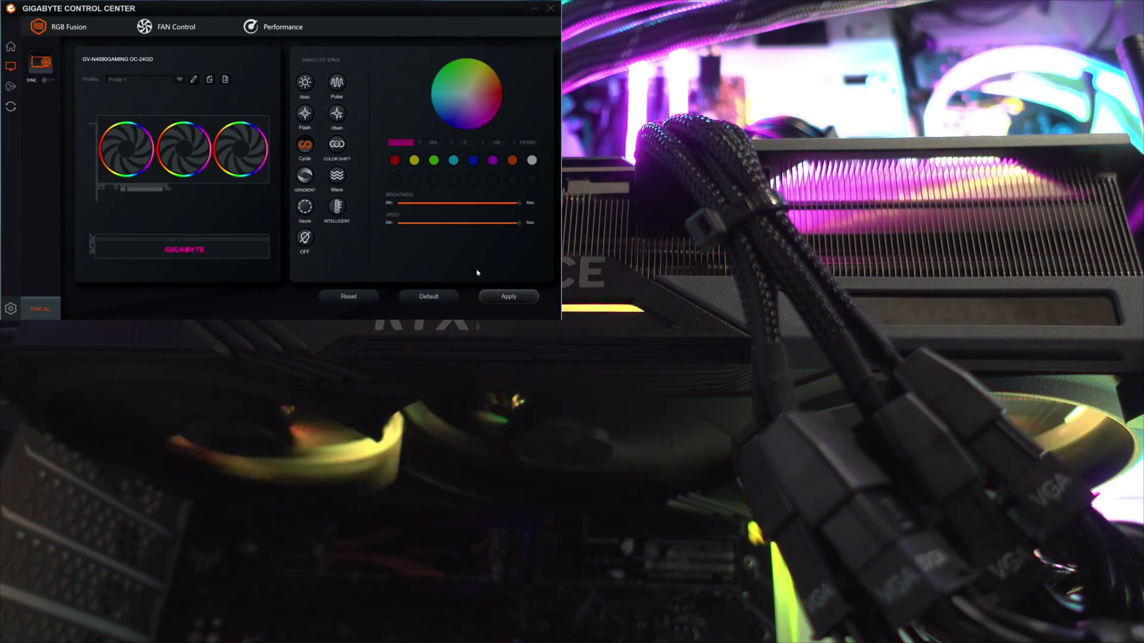
Apply the Gradient and Dazzle effects in turn, then turn the lighting off.
left_click(307, 178)
left_click(509, 296)
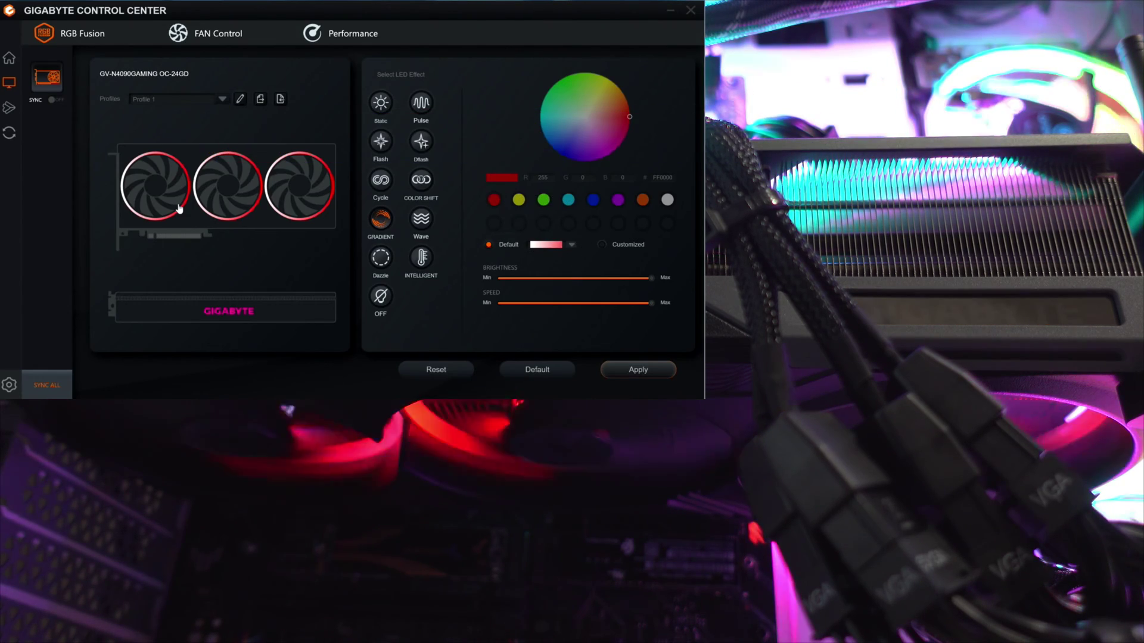
left_click(628, 377)
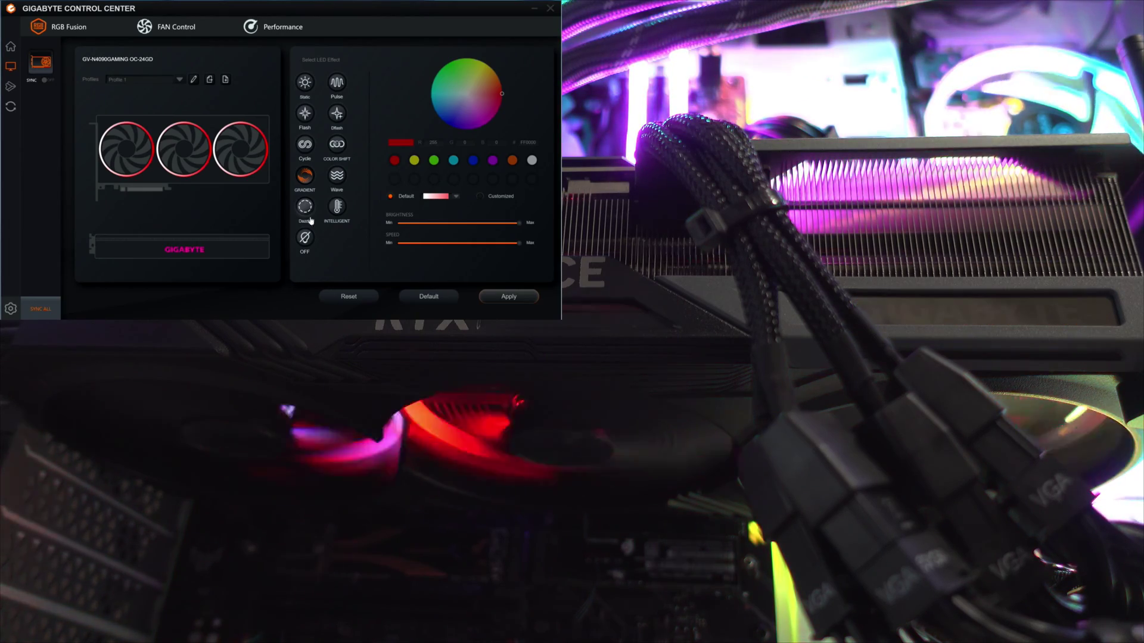
left_click(304, 208)
left_click(507, 298)
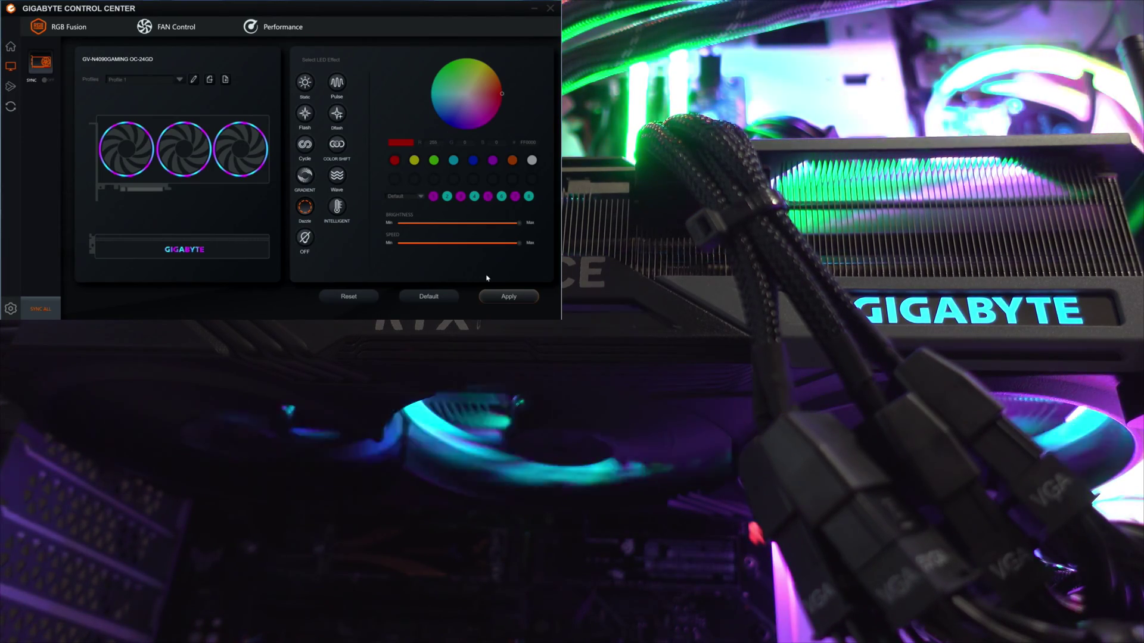
left_click(305, 237)
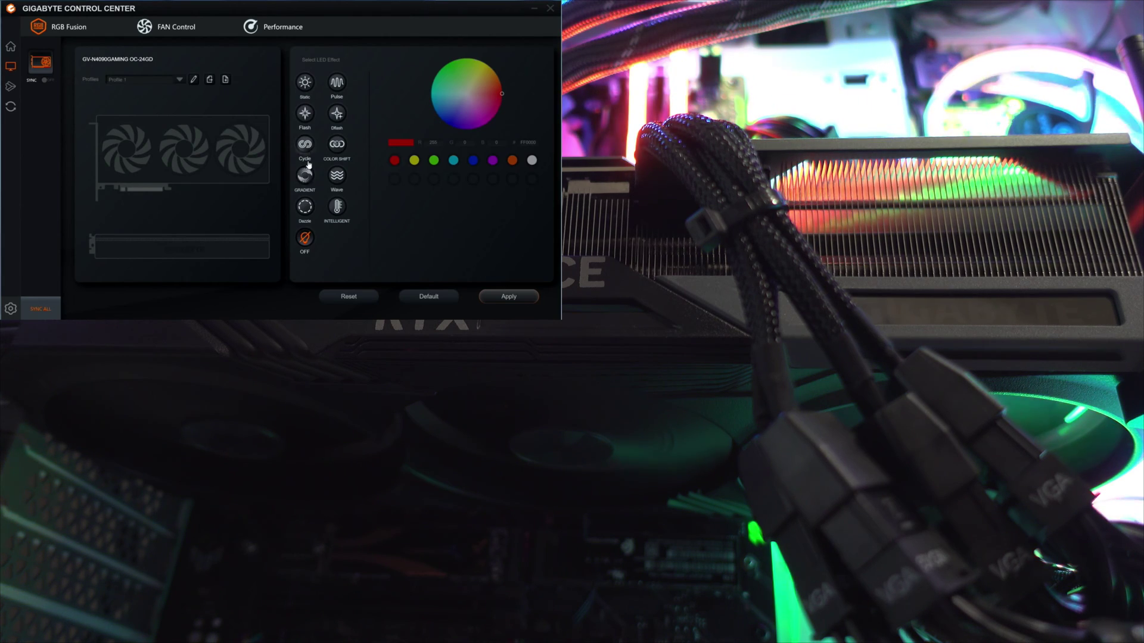
Apply a red Pulse effect, try Flash, then apply the Color Shift effect.
left_click(336, 82)
left_click(499, 300)
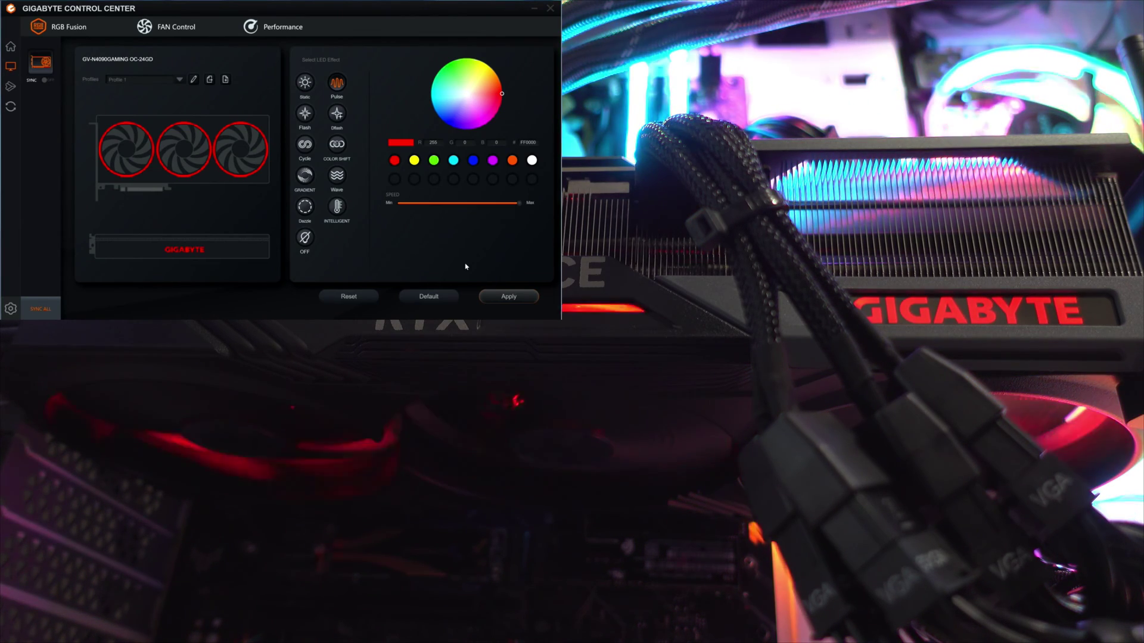
left_click(336, 114)
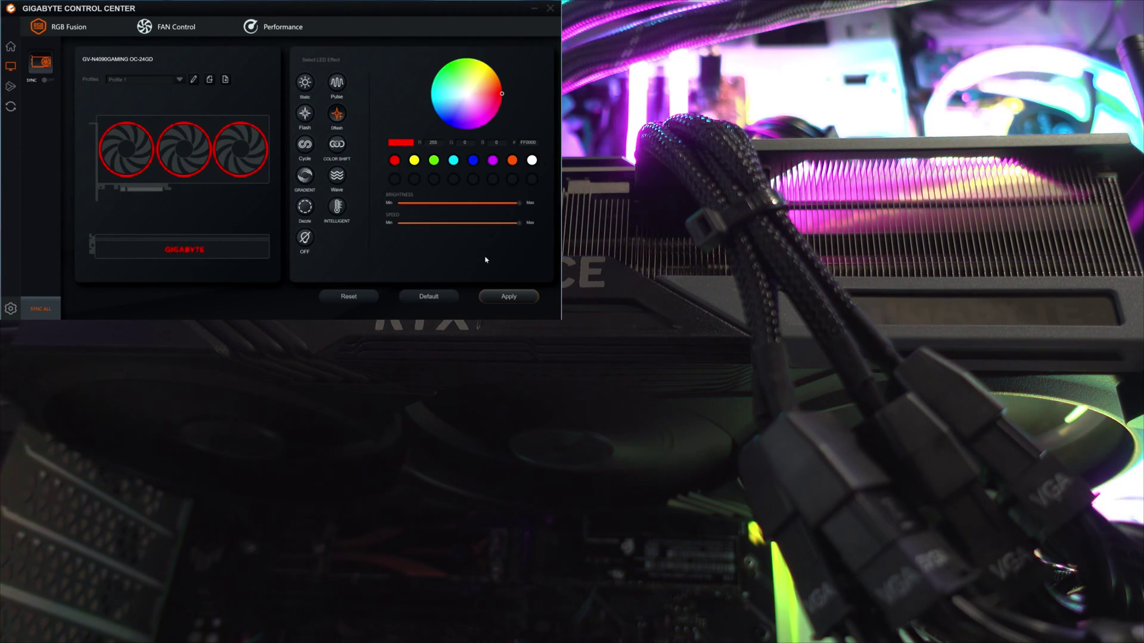
left_click(336, 144)
left_click(498, 296)
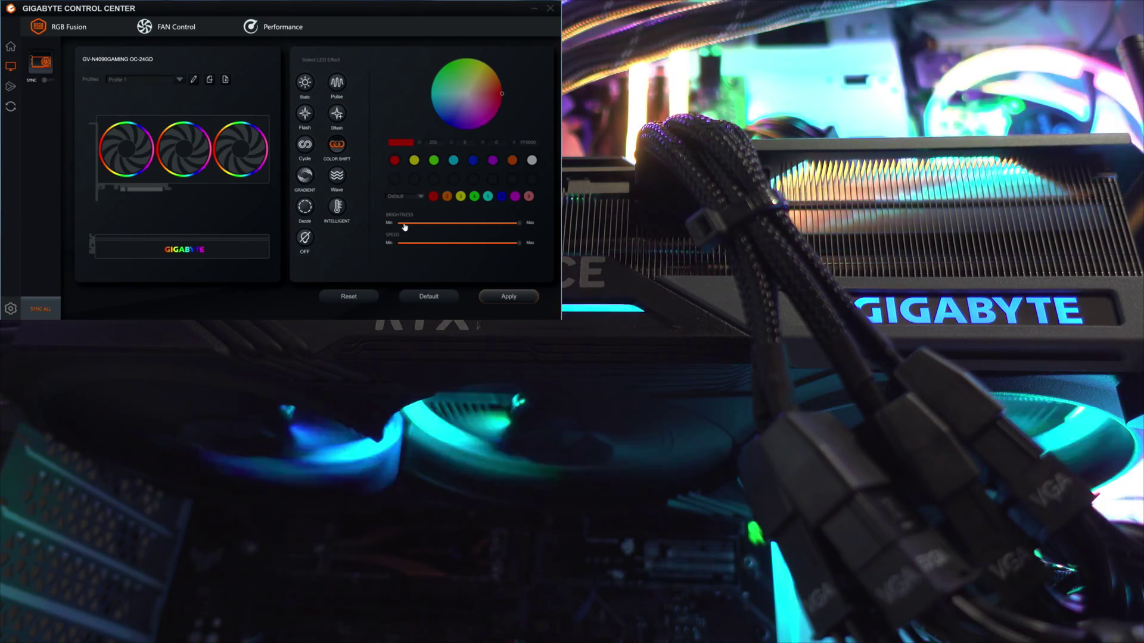
Apply the Wave effect, then select the temperature-based Intelligent lighting.
left_click(336, 175)
left_click(508, 295)
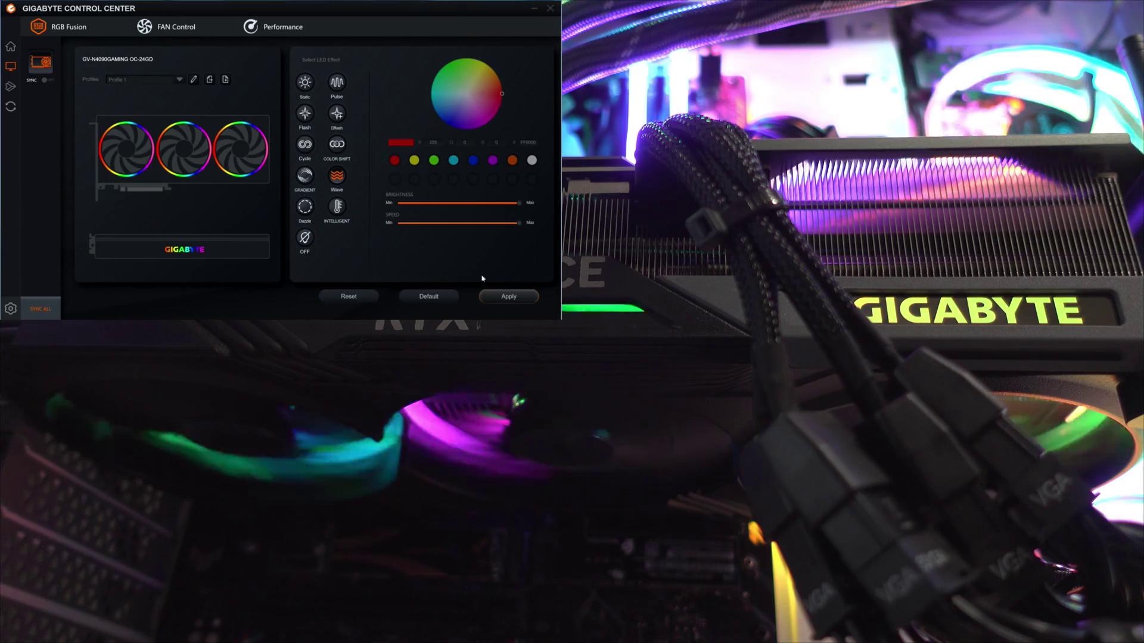
left_click(337, 206)
Apply Intelligent lighting, adjust its middle temperature threshold, then go to FAN Control.
left_click(491, 296)
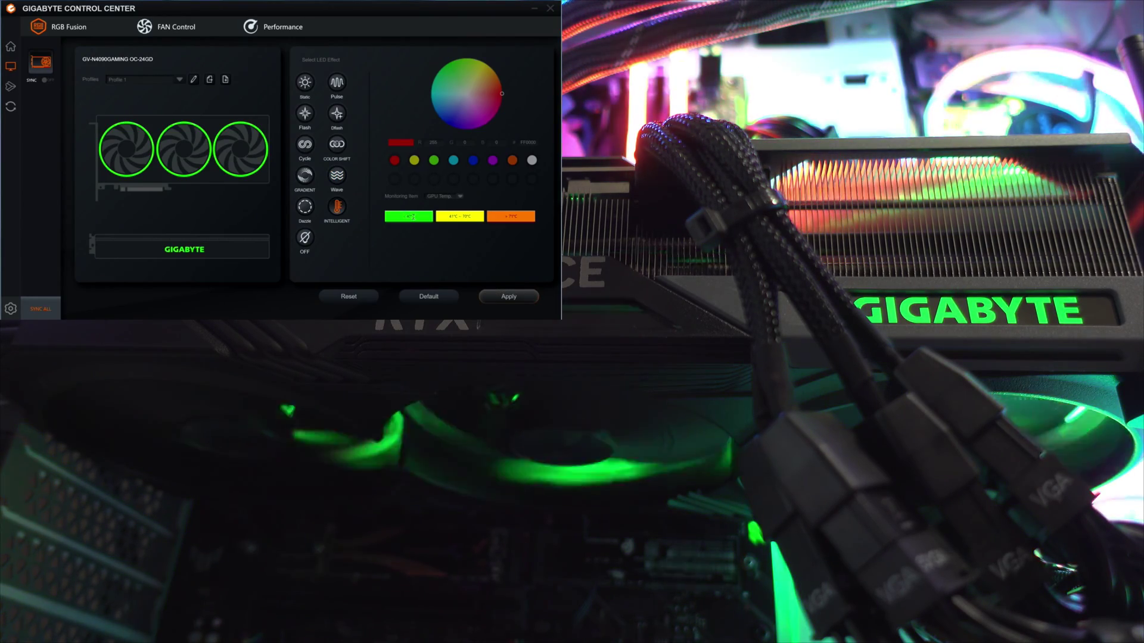
double_click(461, 216)
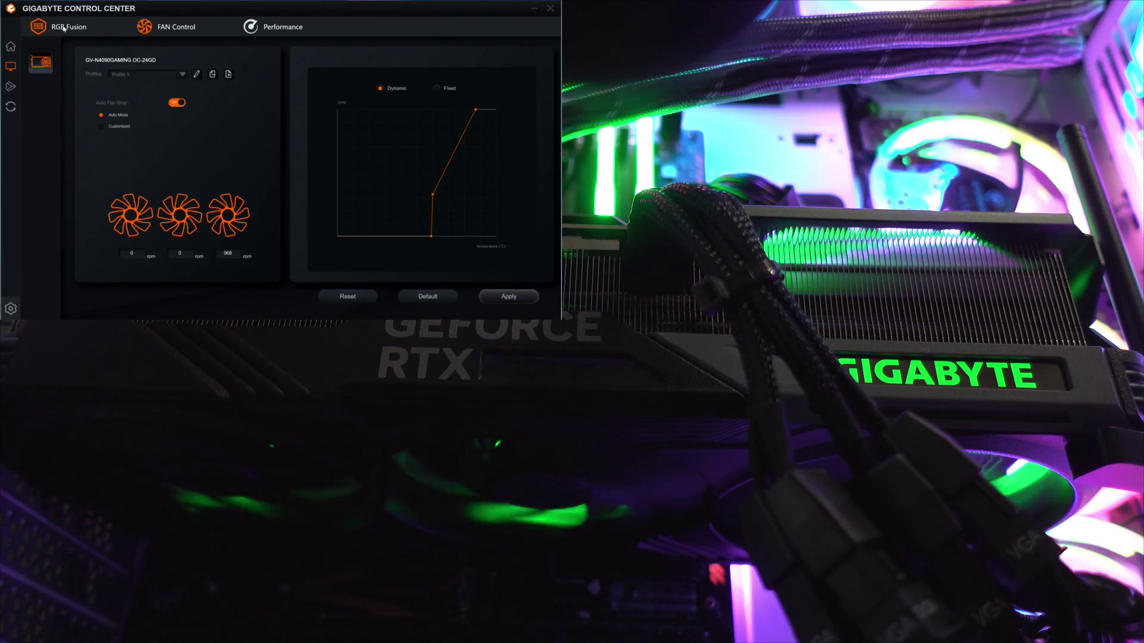
left_click(64, 27)
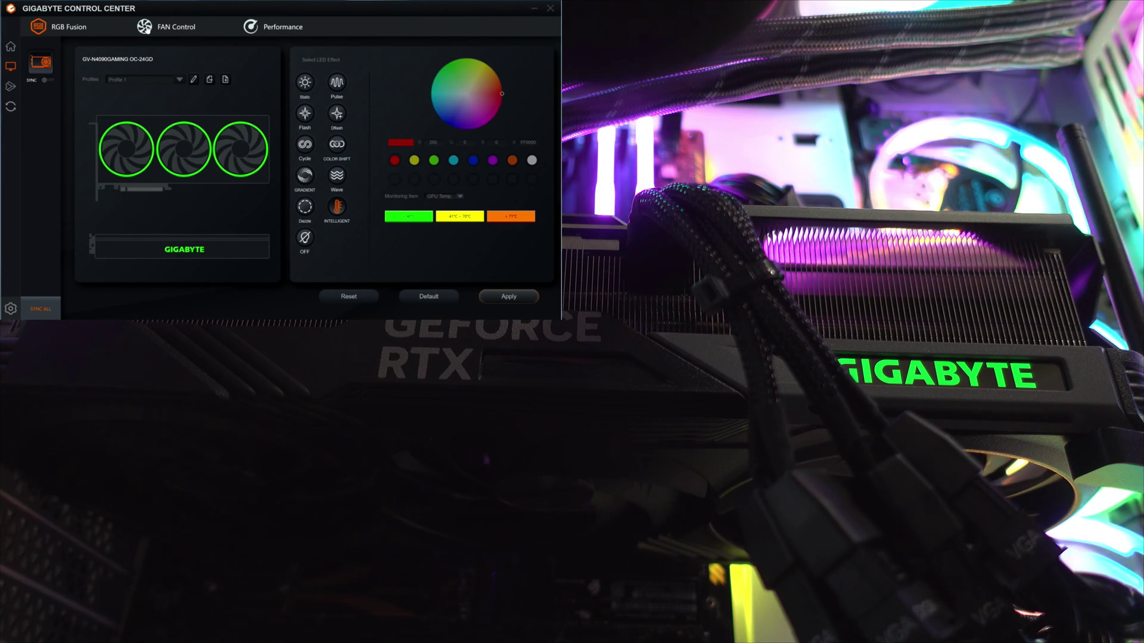
left_click(146, 28)
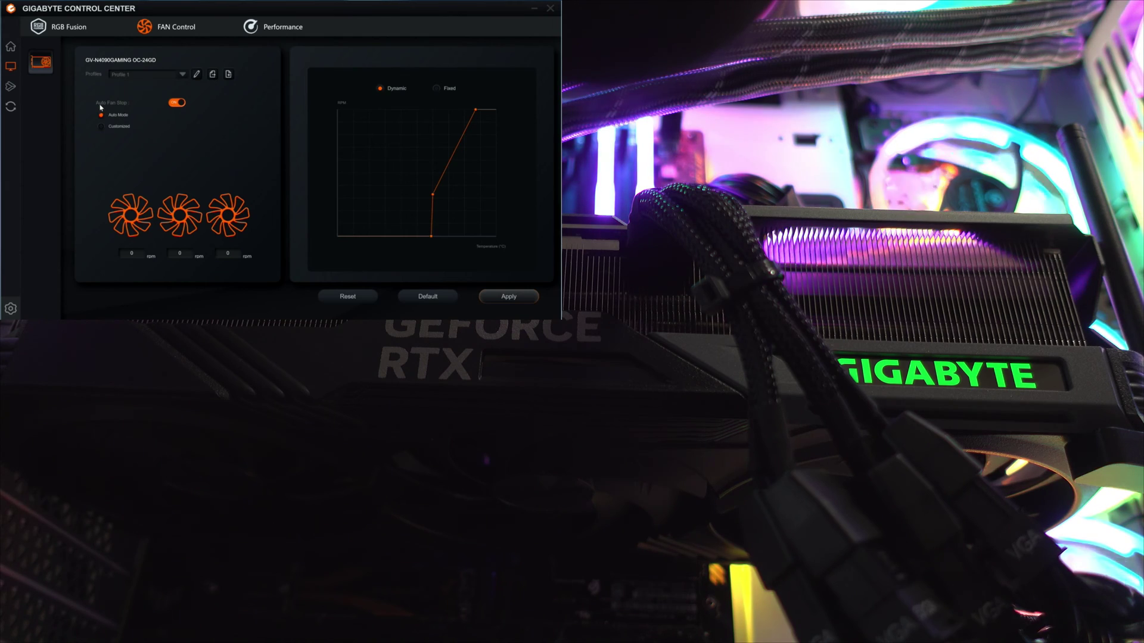
Toggle Auto Fan Stop off and apply the change.
left_click(173, 103)
left_click(488, 297)
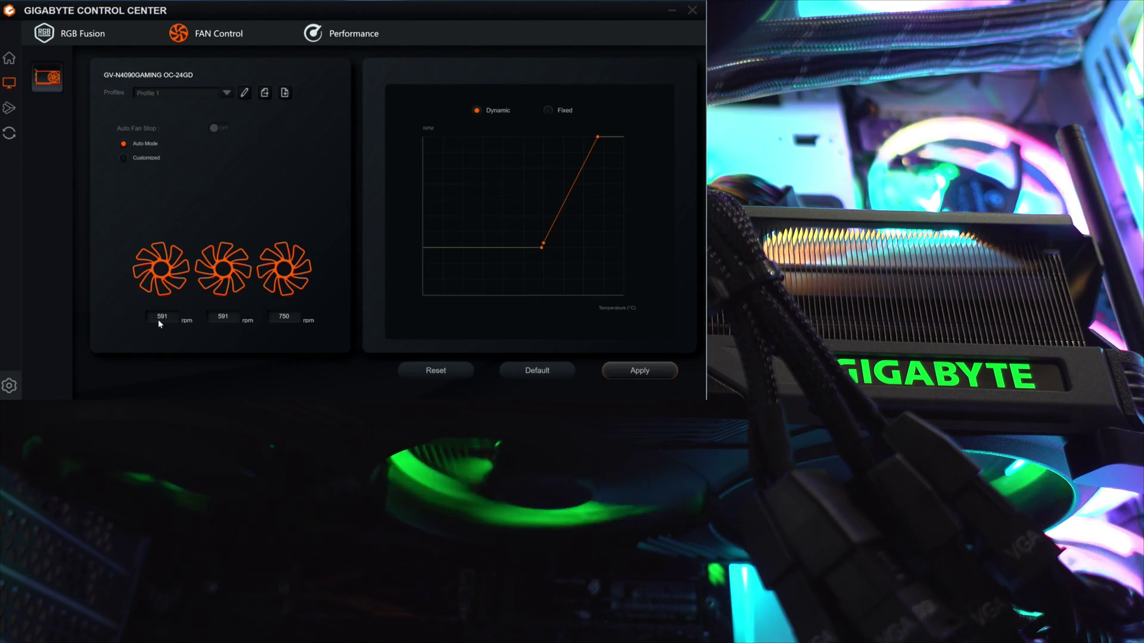
Switch to a Customized fan curve, raise its middle point and apply.
left_click(124, 160)
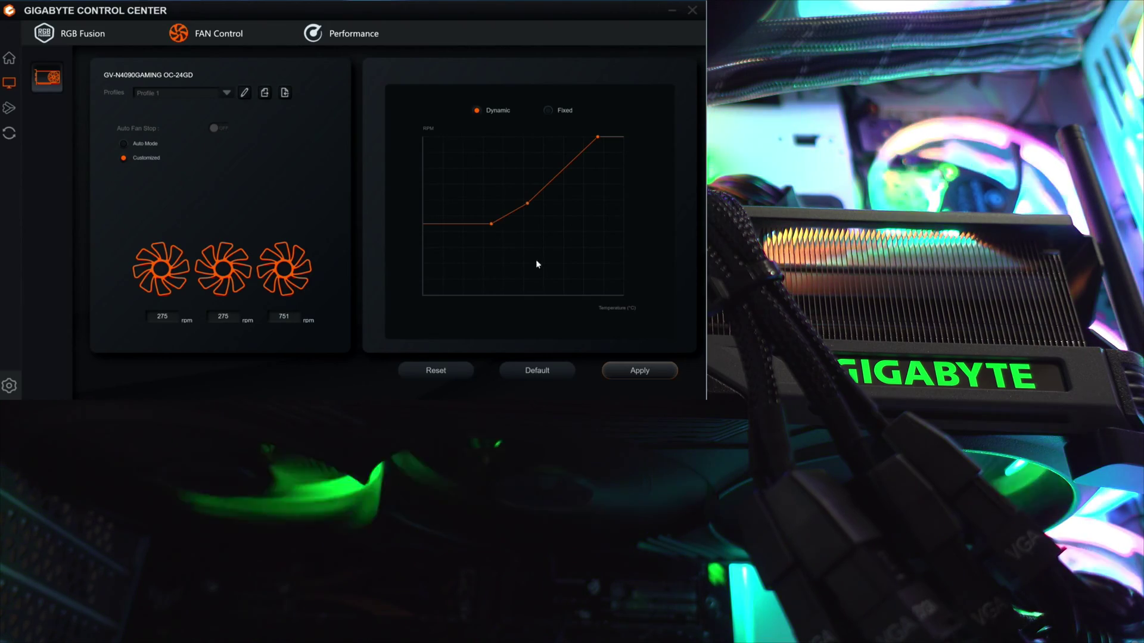
left_click(644, 373)
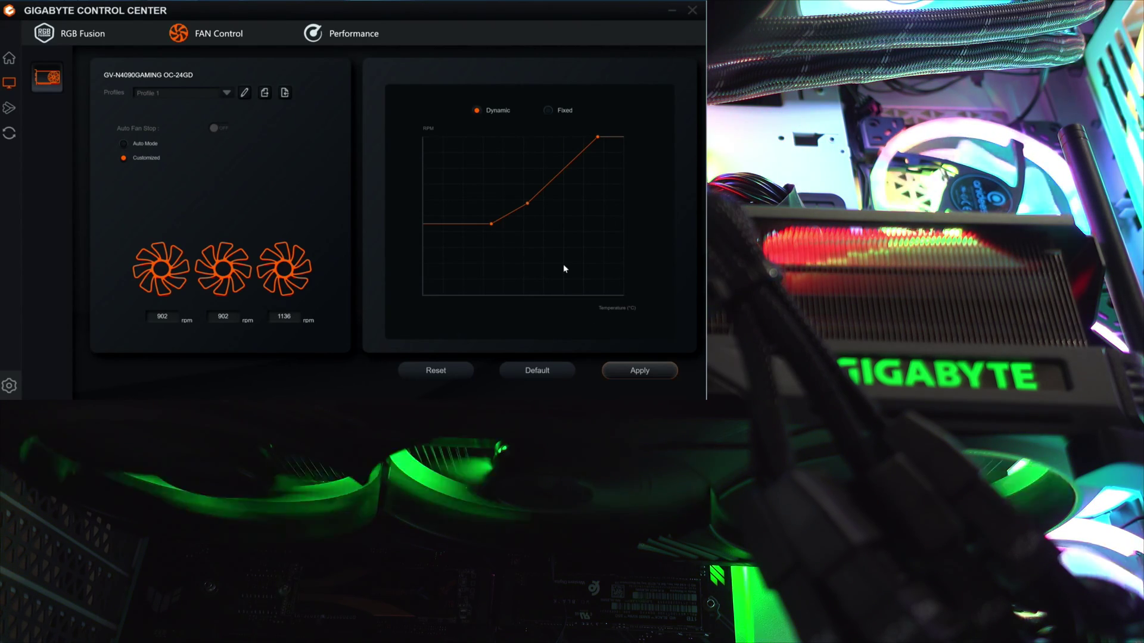
mouse_move(490, 224)
mouse_move(490, 225)
left_mouse_down()
mouse_move(490, 204)
mouse_move(524, 184)
mouse_move(523, 165)
left_mouse_up()
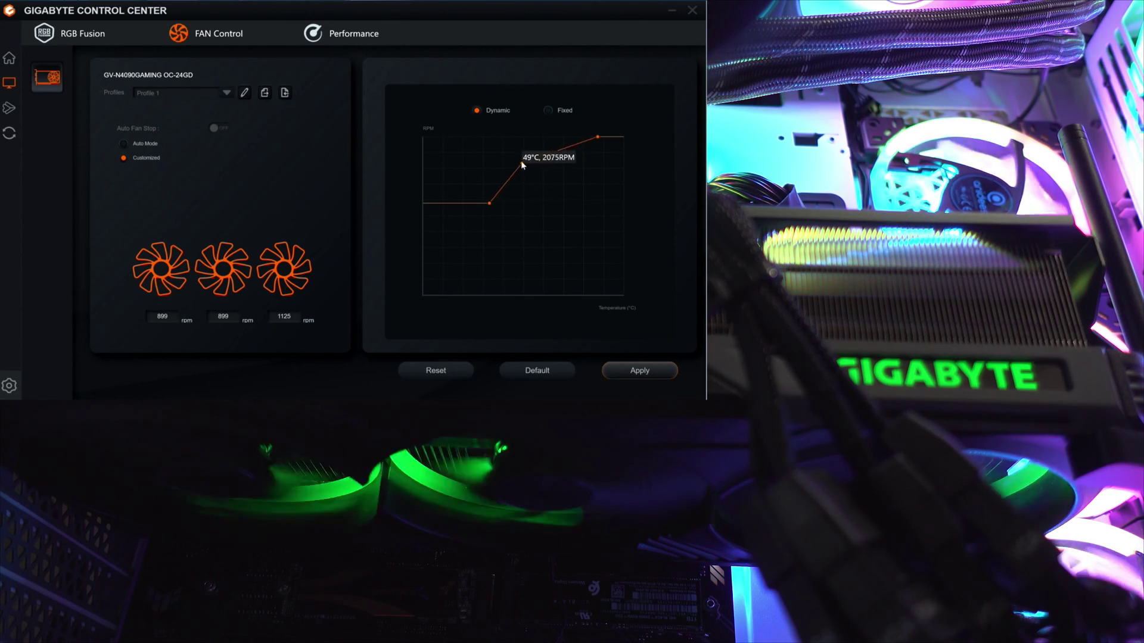
left_click(622, 374)
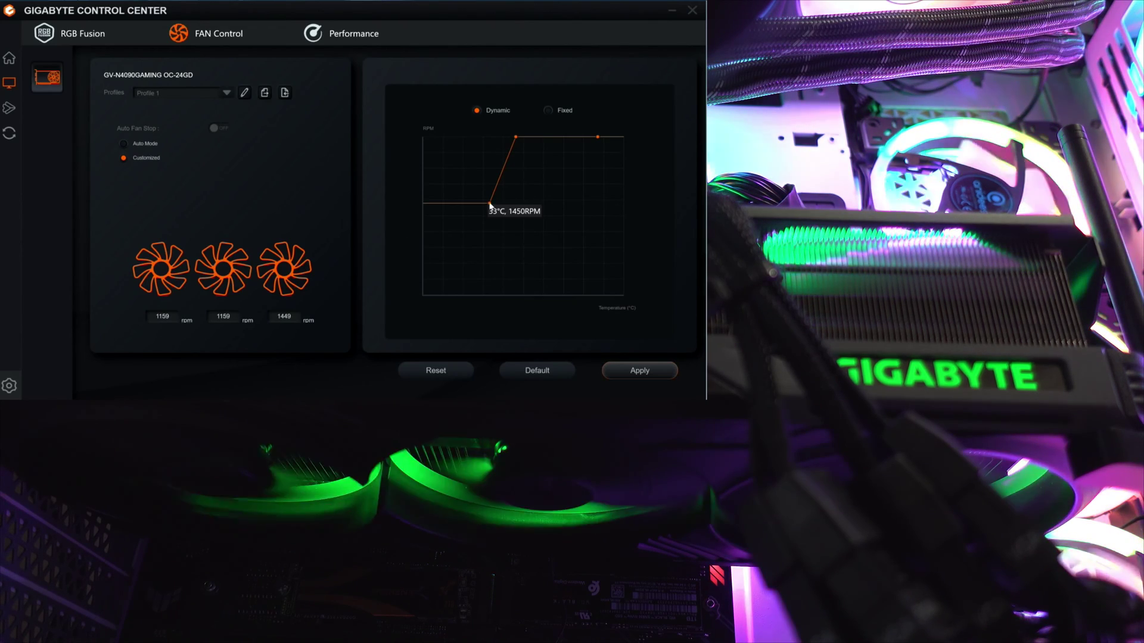
Push the low-temperature point to maximum speed and apply the flat full-speed curve.
left_click_drag(490, 205, 457, 92)
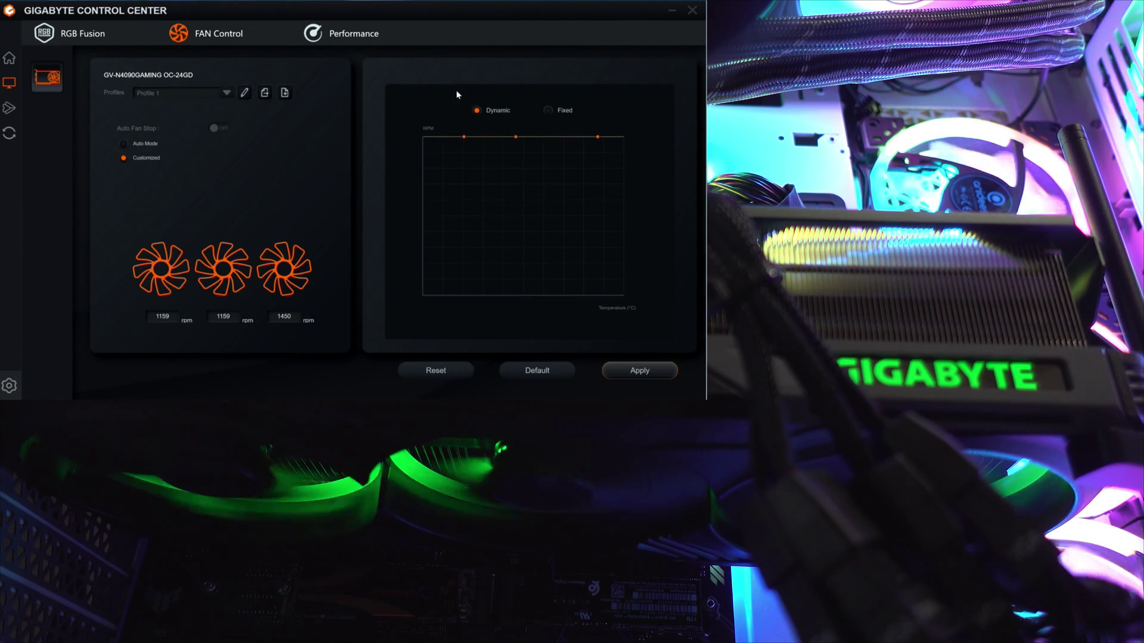
left_click(627, 372)
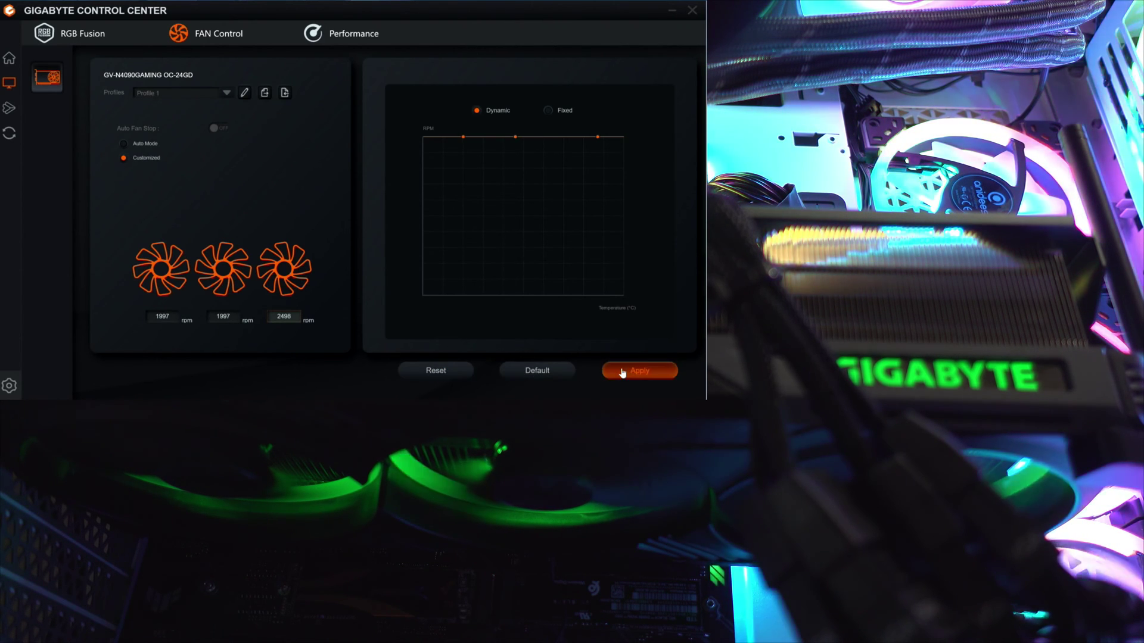
Reset fan settings to Default, then switch back to Customized mode.
left_click(550, 374)
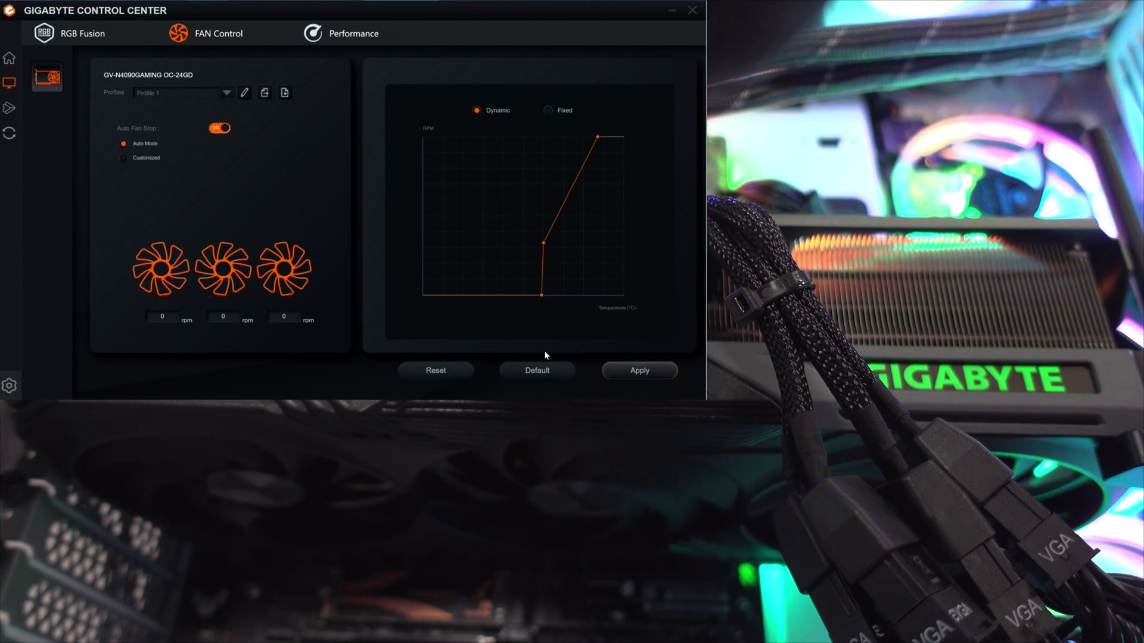
left_click(125, 159)
Apply Customized fan mode with the low-temperature fan speed raised on the curve.
left_click(628, 374)
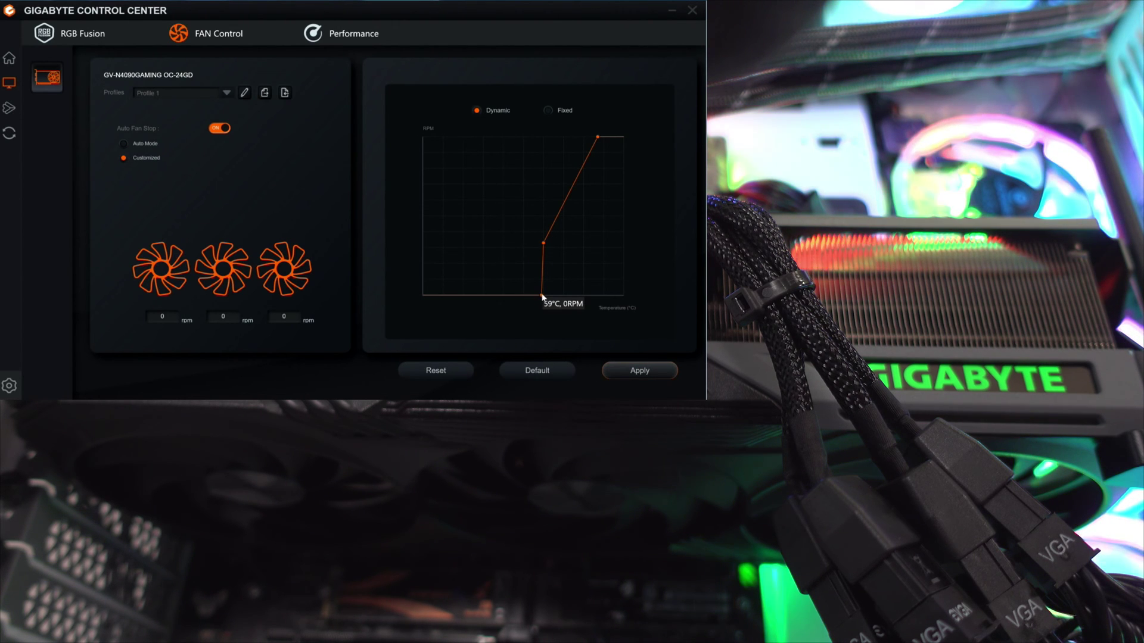
left_click_drag(527, 270, 513, 244)
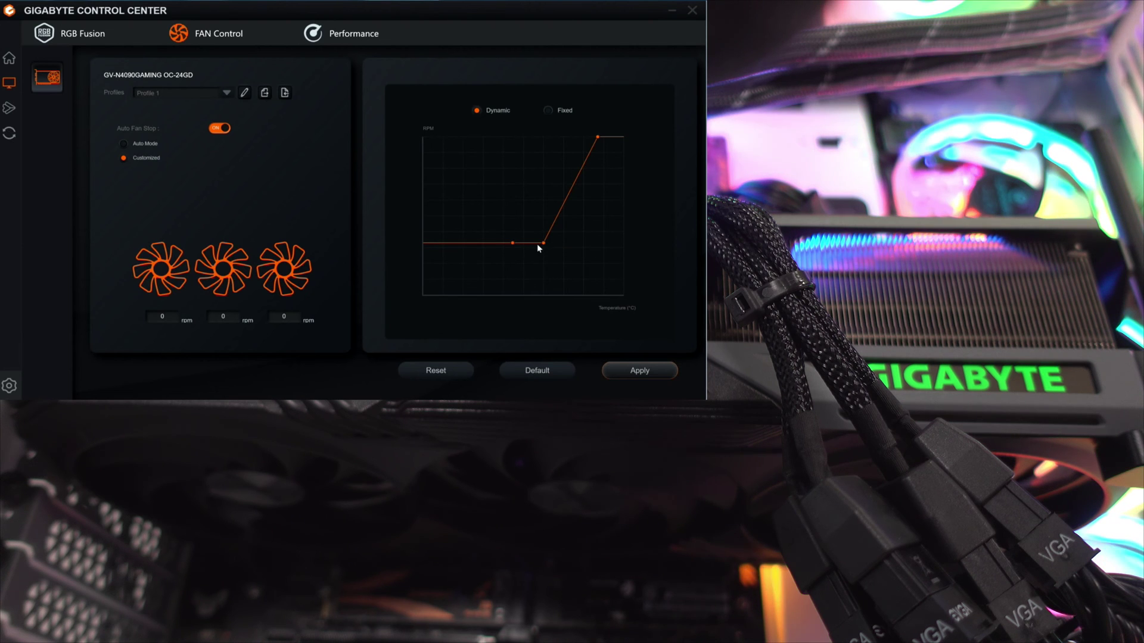
left_click(639, 370)
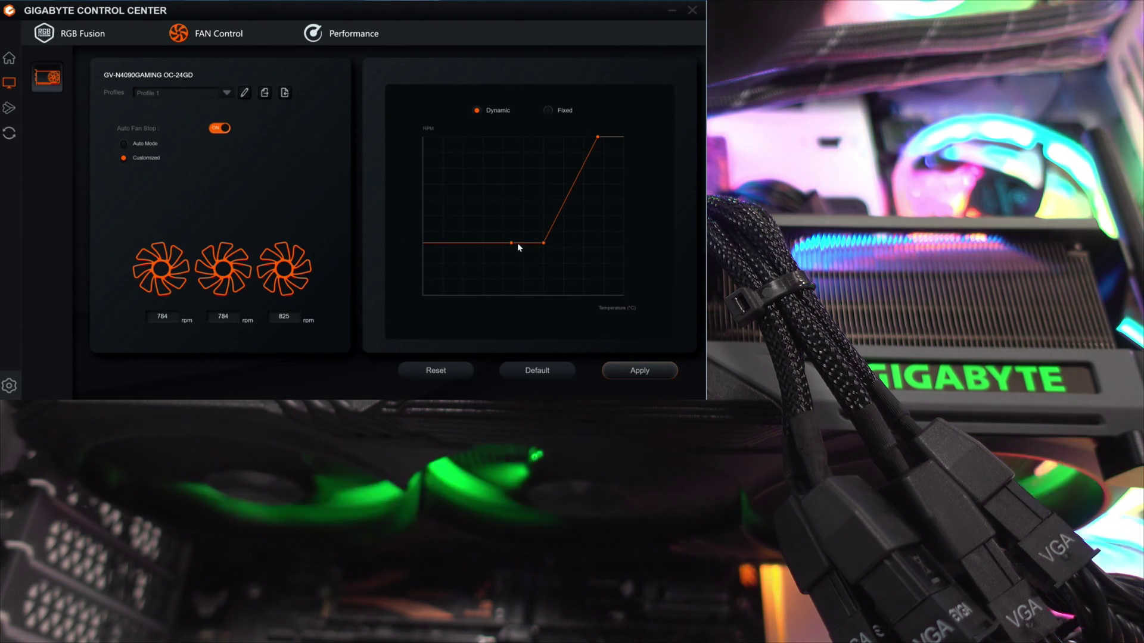
Raise the upper ramp point and matching lower point, then apply the adjusted curve.
left_click_drag(542, 242, 542, 208)
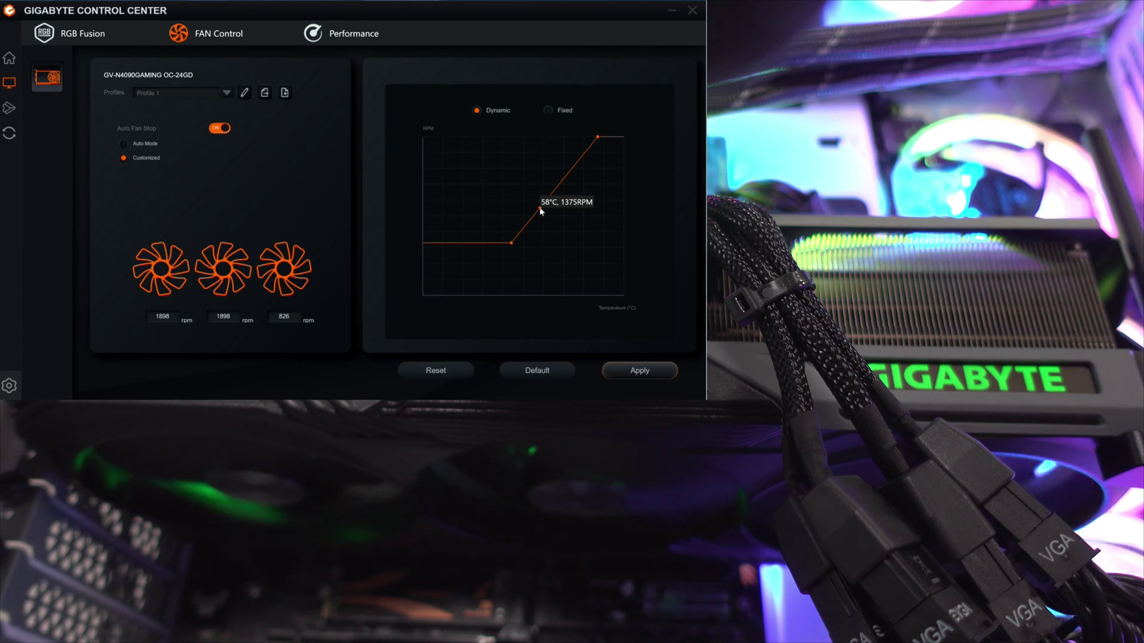
left_click_drag(511, 242, 509, 210)
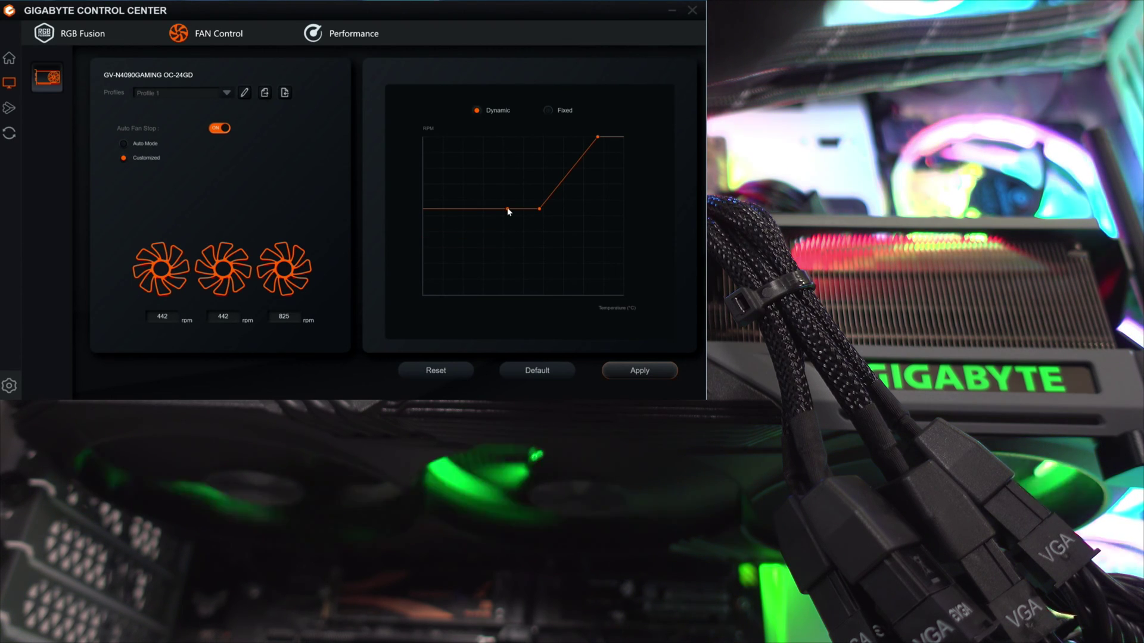
left_click(642, 376)
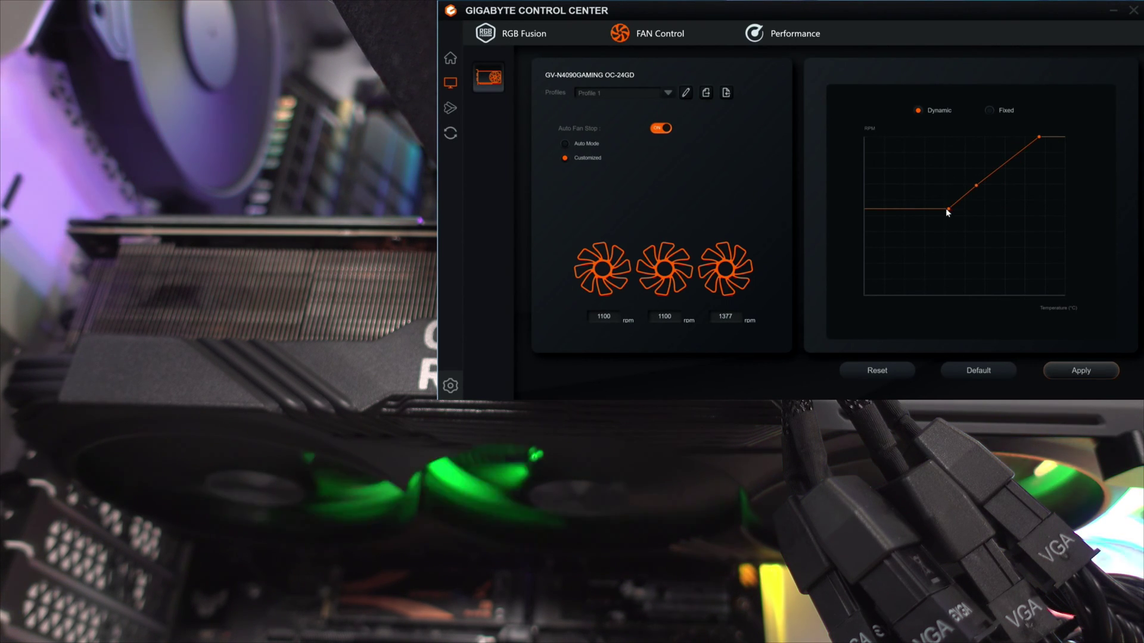
Apply a steeper curve reaching high speed by about 40°C, then return the fans to Auto Mode.
left_click_drag(948, 198, 946, 188)
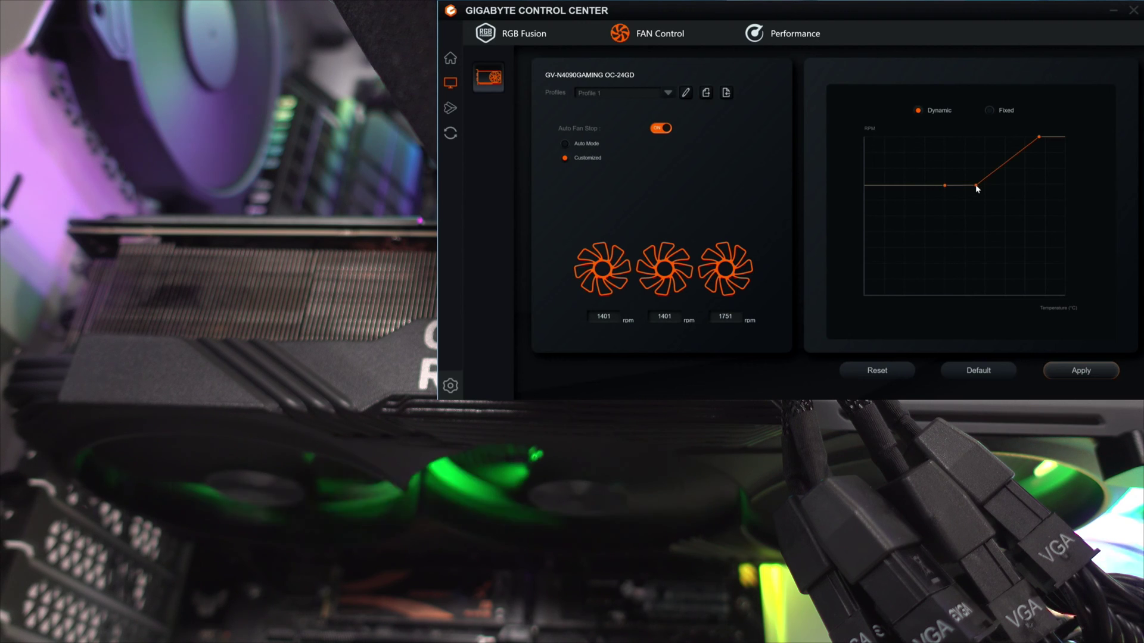
left_click_drag(977, 188, 966, 130)
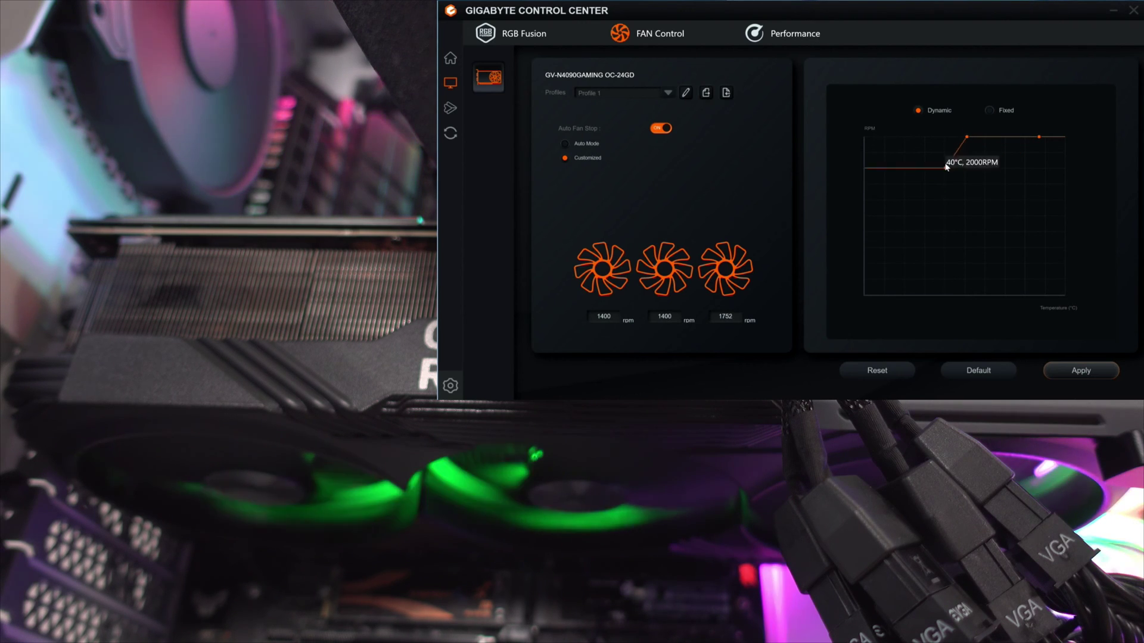
left_click(1083, 370)
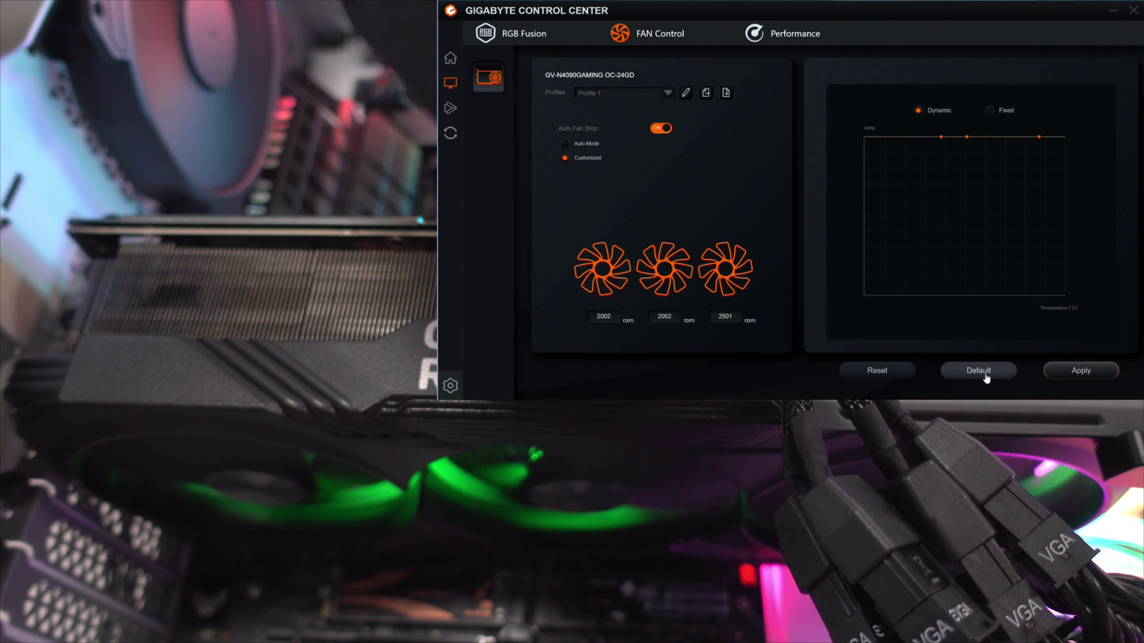
left_click(1076, 369)
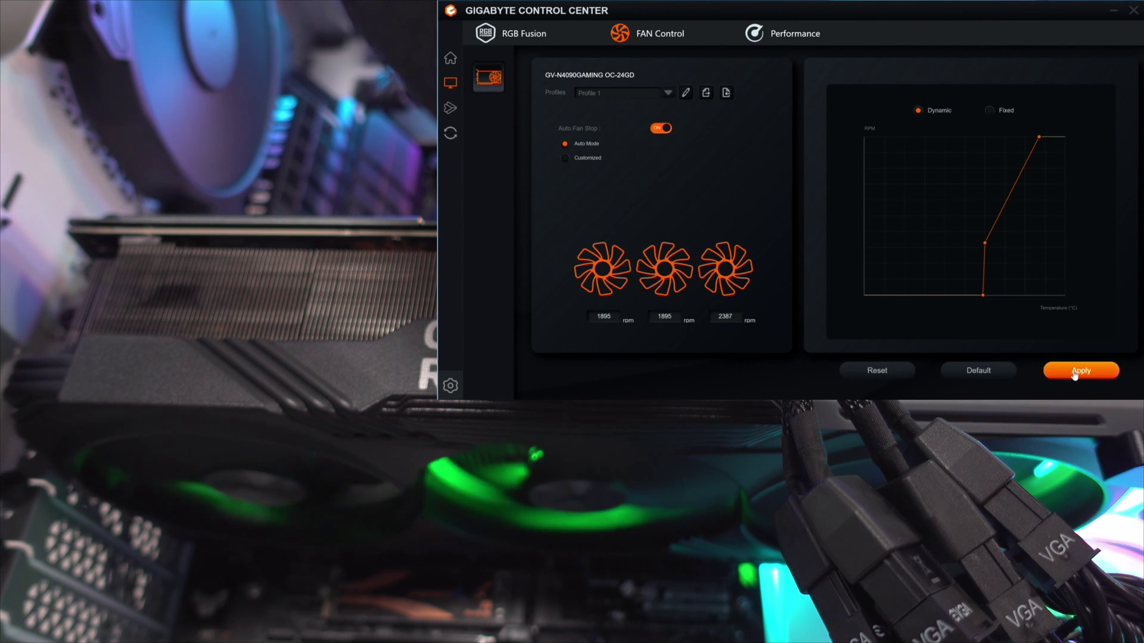
Show the GPU Performance overview and briefly check the OC Scanner frequency curve.
left_click(755, 36)
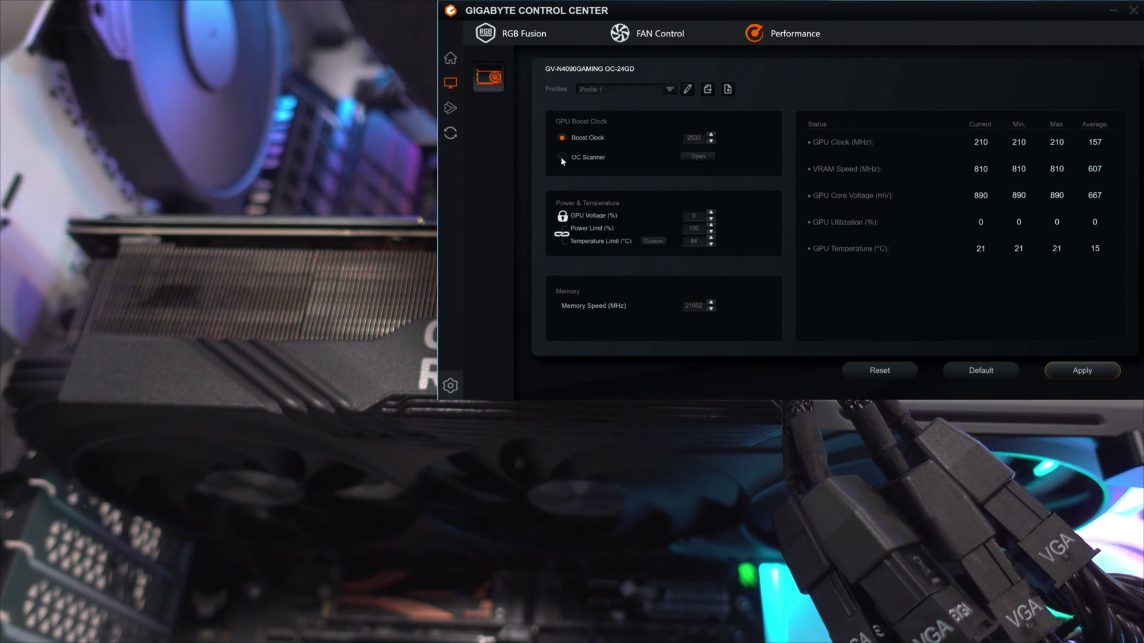
left_click(700, 158)
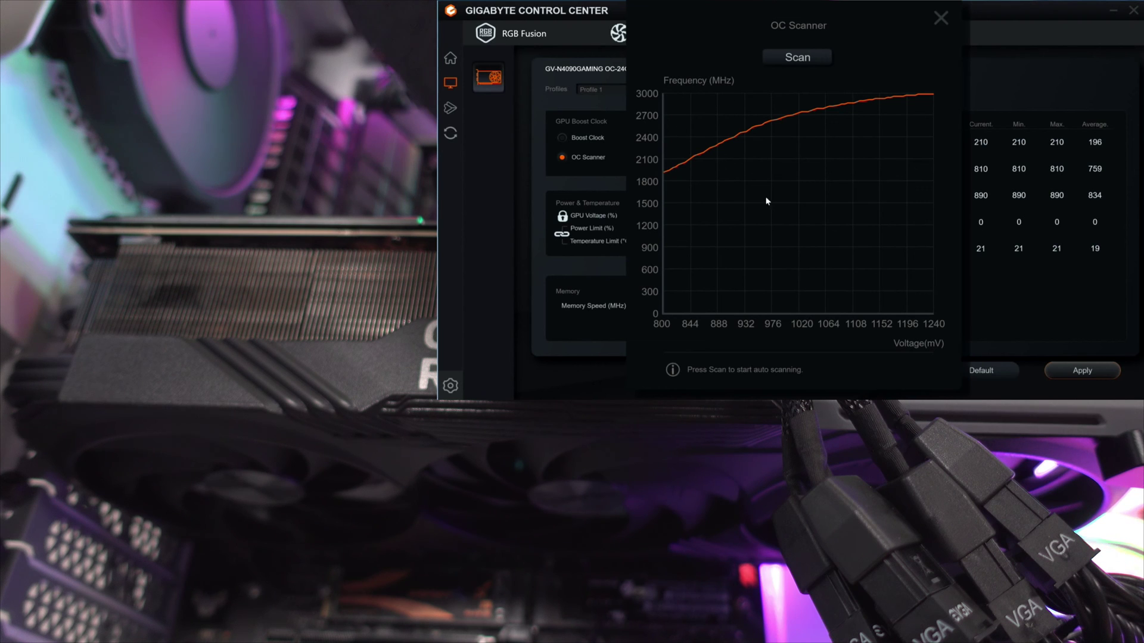
left_click(940, 21)
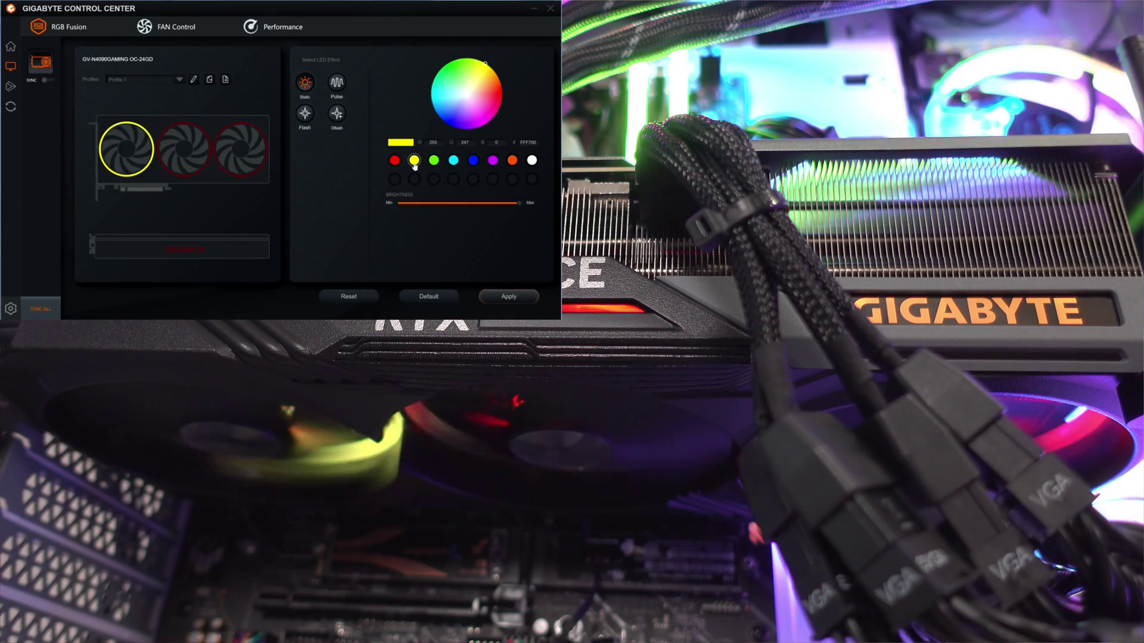
Set the middle fan's lighting zone to green in RGB Fusion.
left_click(184, 149)
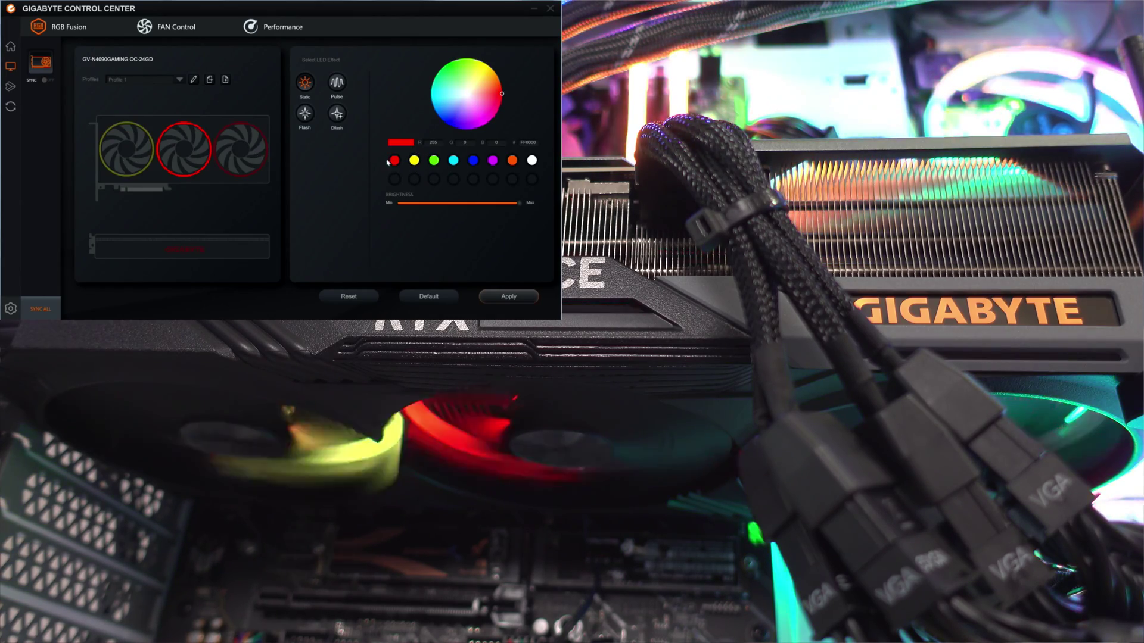
left_click(434, 161)
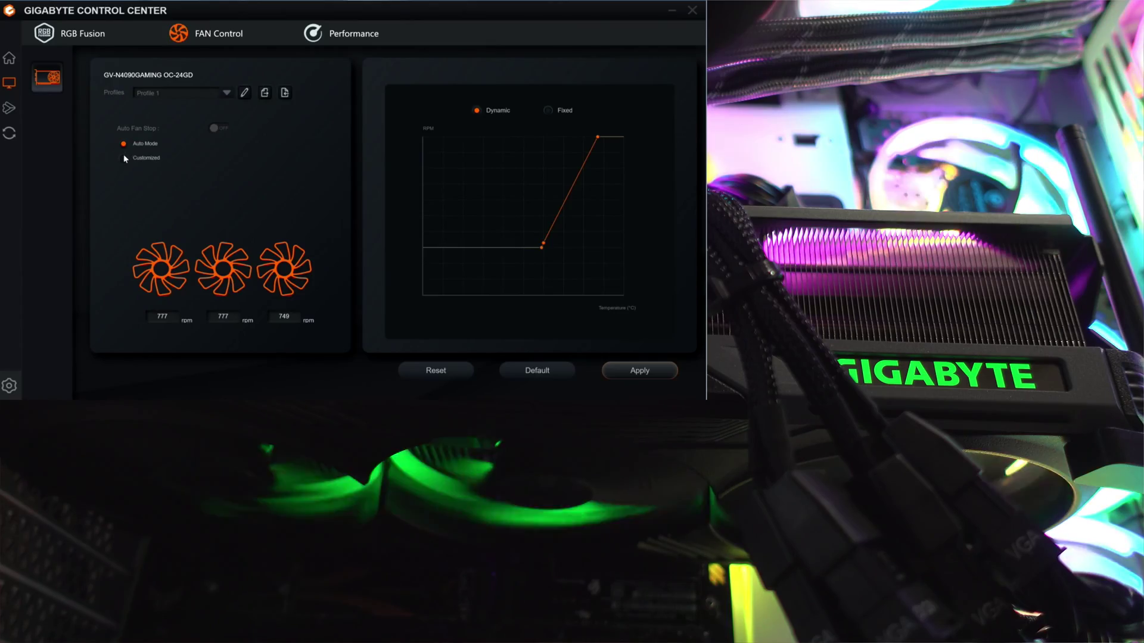
Apply a Customized fan curve with the 34°C point adjusted for a gentle ramp.
left_click(125, 158)
left_click_drag(524, 222, 491, 224)
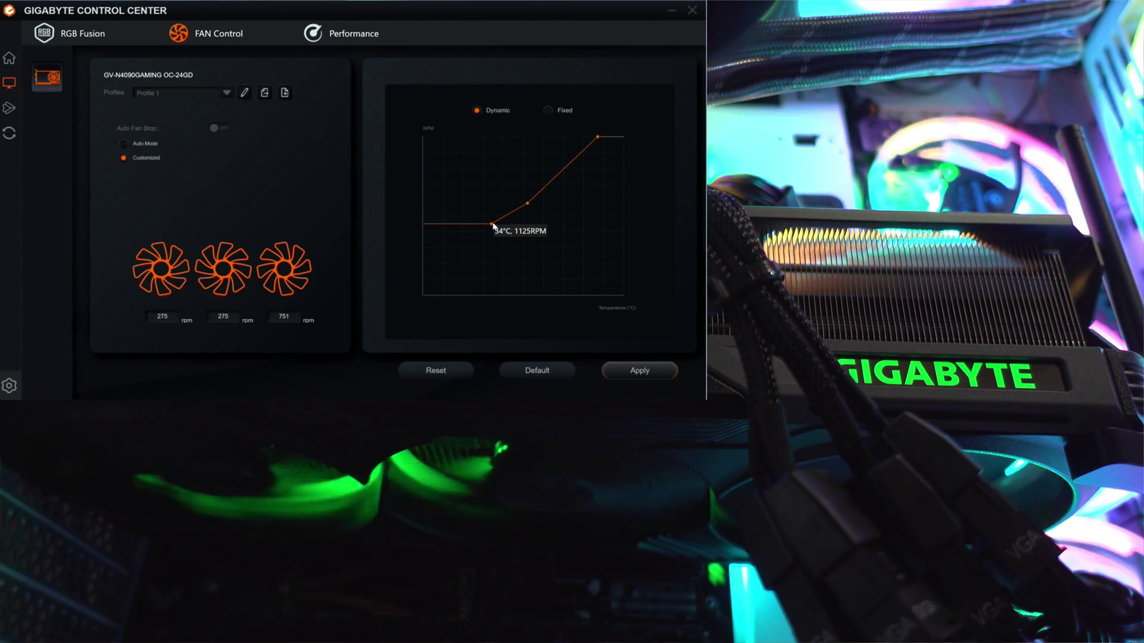
left_click(645, 372)
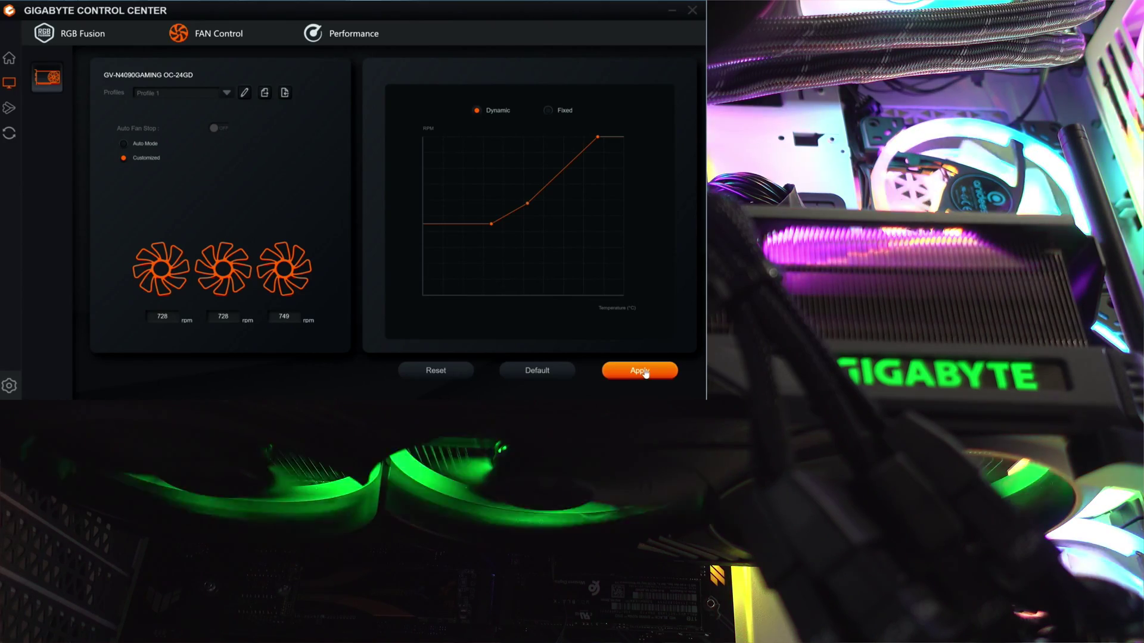